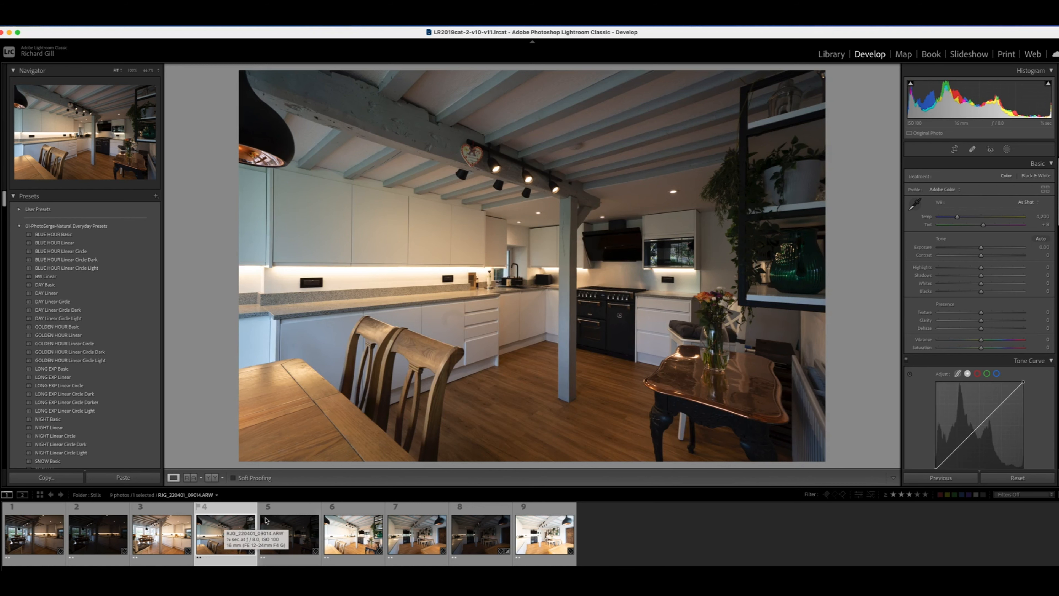
On the seventh kitchen photo in the filmstrip, enable Remove Chromatic Aberration and Profile Corrections
click(429, 541)
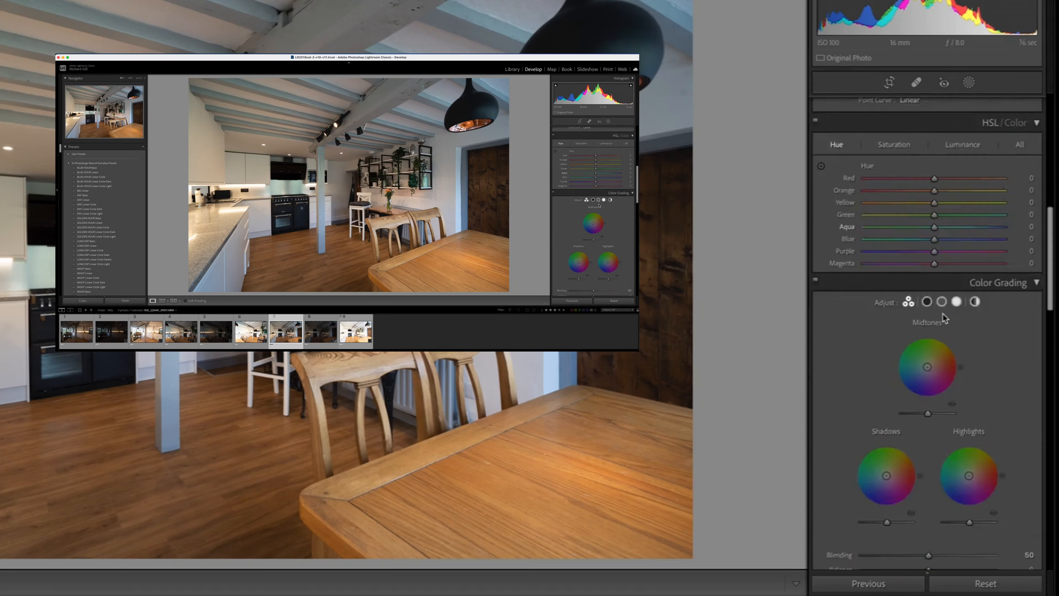
scroll(944, 319, down, 15)
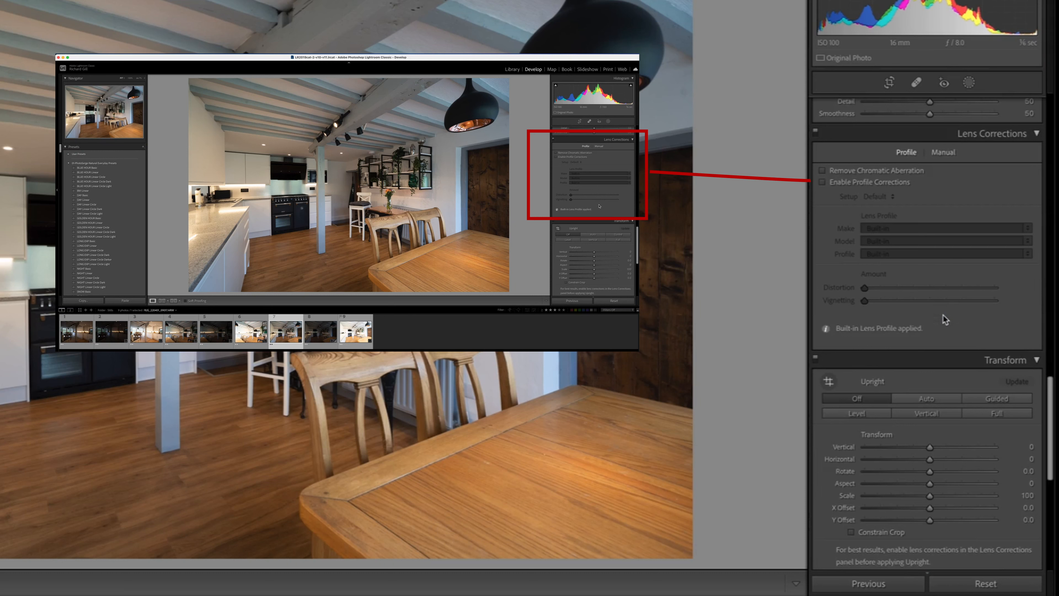
scroll(944, 319, down, 1)
click(823, 162)
click(824, 174)
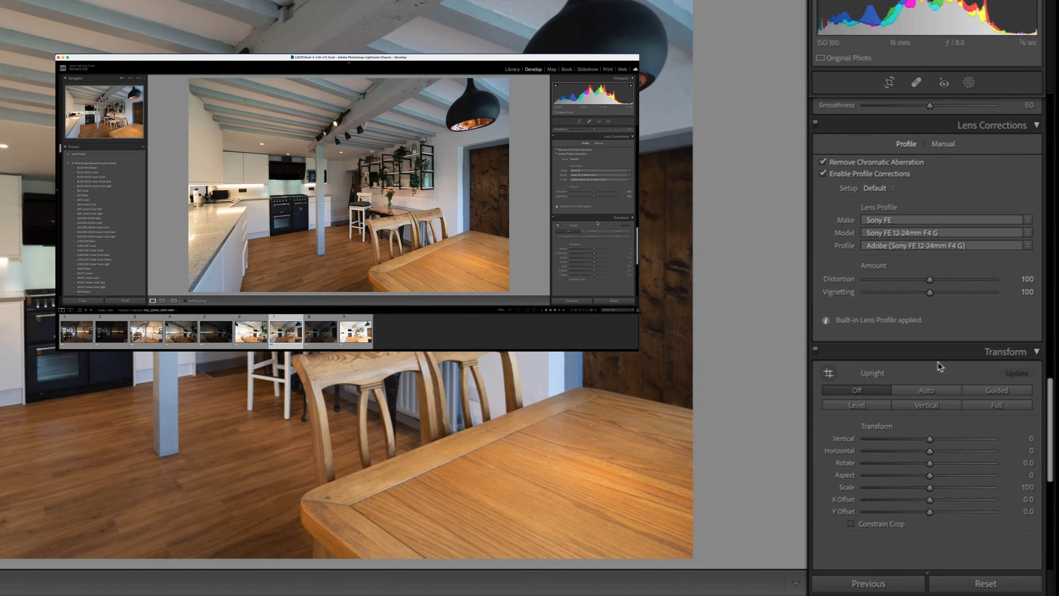
Straighten the photo's perspective with the Auto Upright correction
click(926, 391)
click(927, 391)
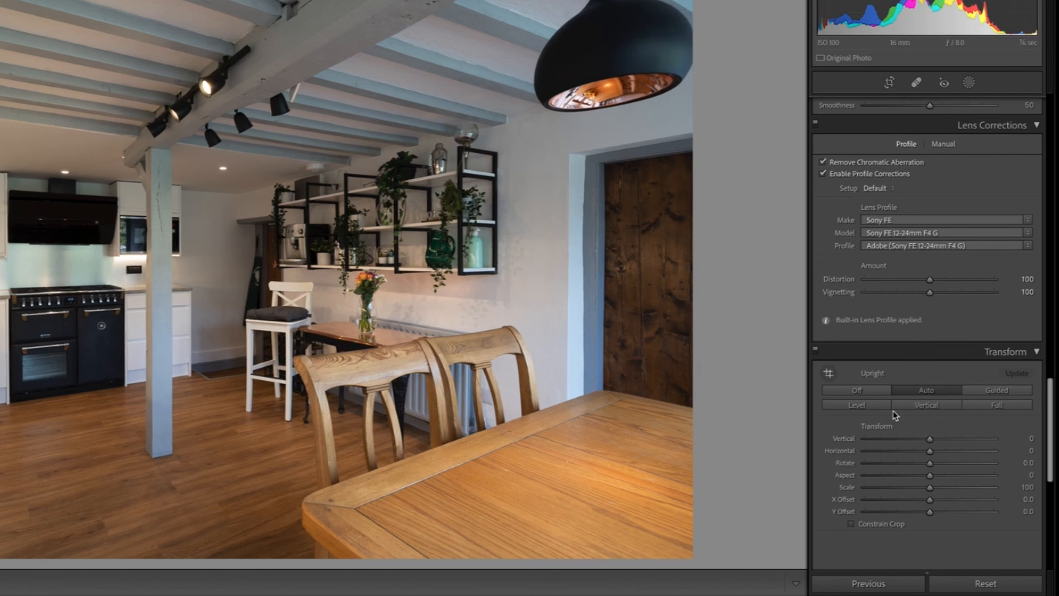
scroll(893, 413, down, 5)
scroll(894, 413, up, 5)
scroll(894, 414, down, 5)
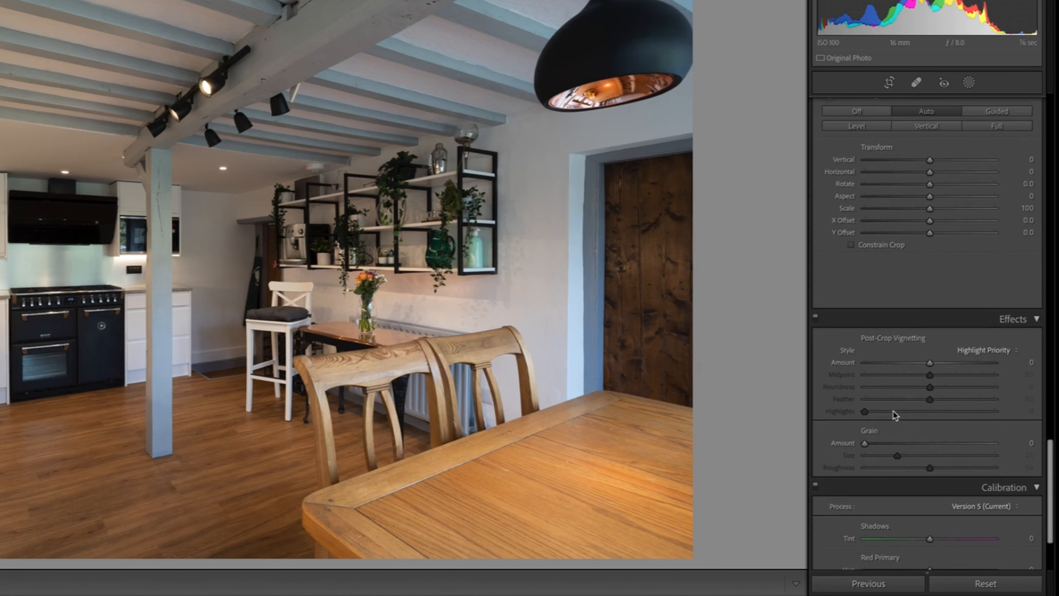
Recover the photo's tonal detail by setting Highlights to -100 and Shadows to +86
scroll(893, 412, up, 15)
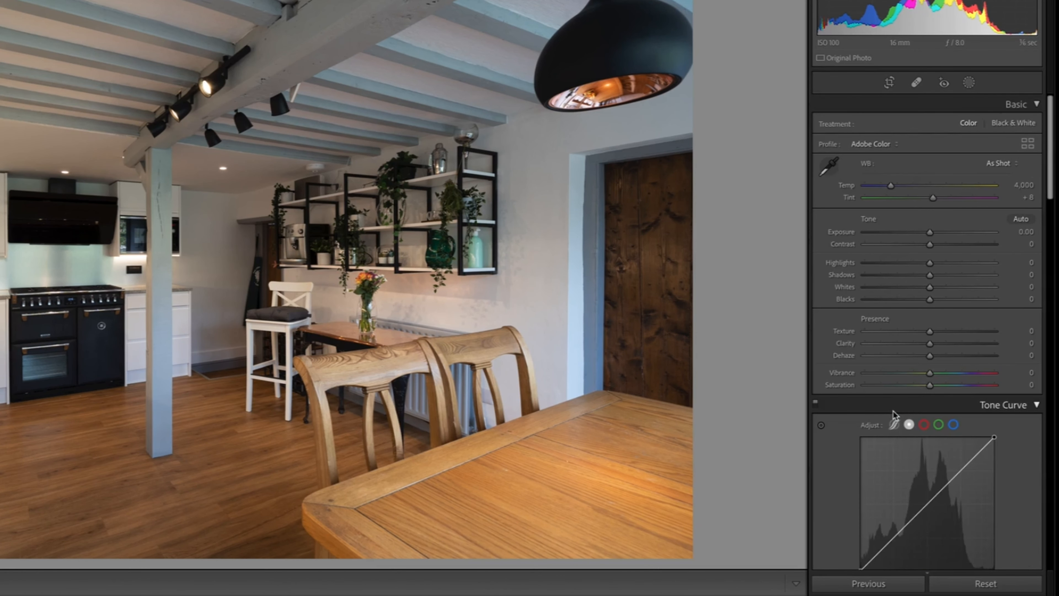
click(929, 264)
drag(930, 266, 880, 285)
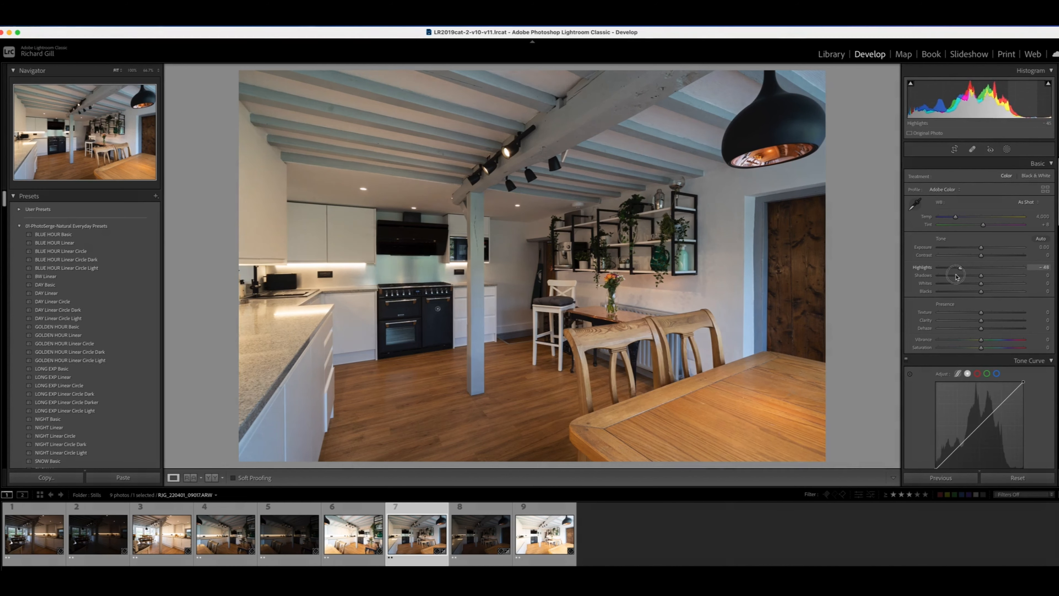
drag(947, 281, 940, 284)
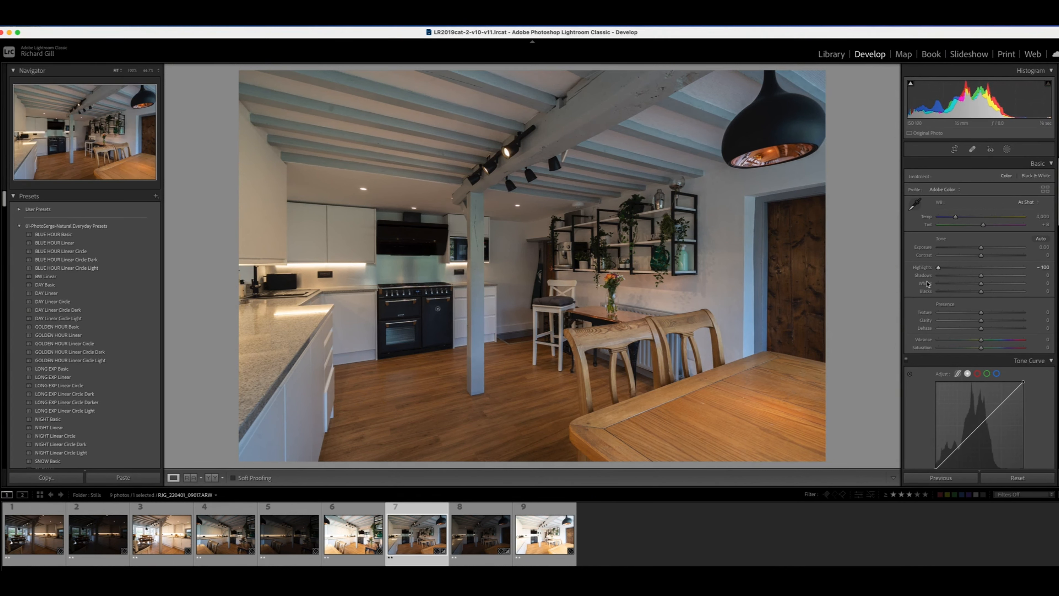
drag(982, 277, 1014, 281)
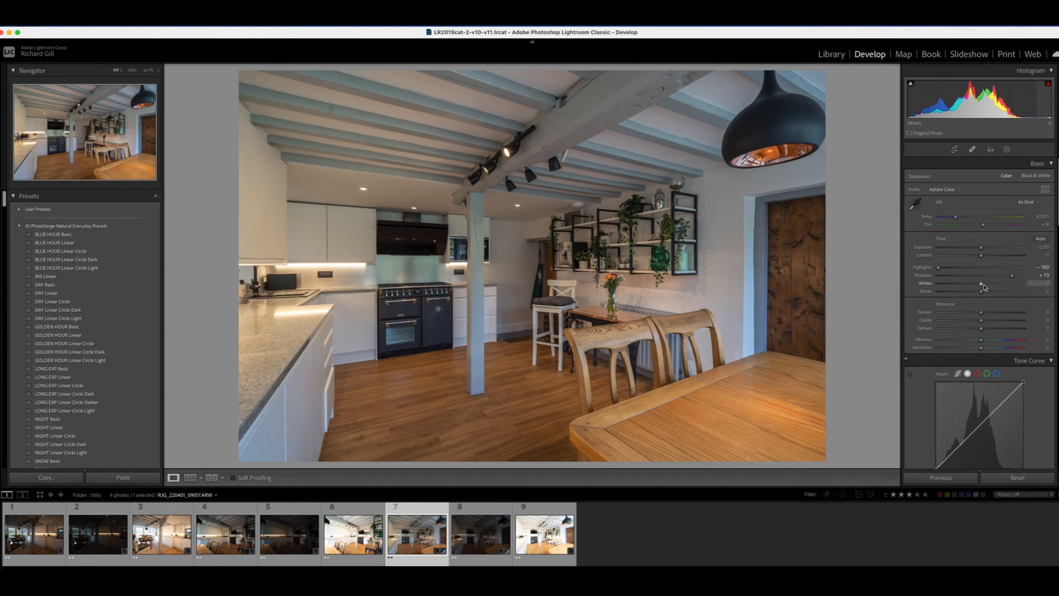
drag(1012, 276, 1019, 276)
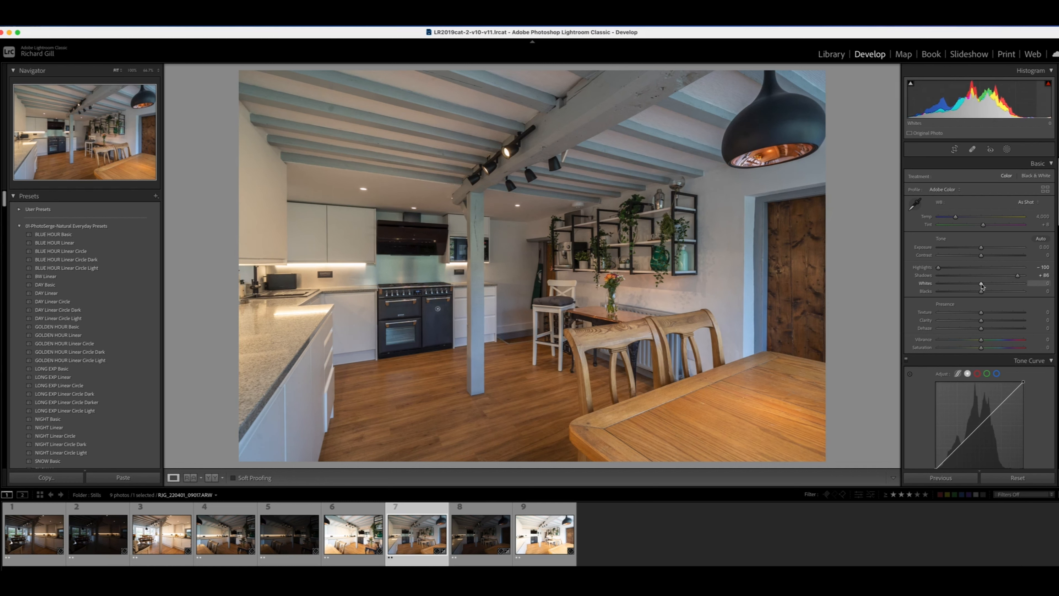
Set Whites to +23 and Blacks to -37, judging both against the clipping preview
key(alt)
alt+click(981, 285)
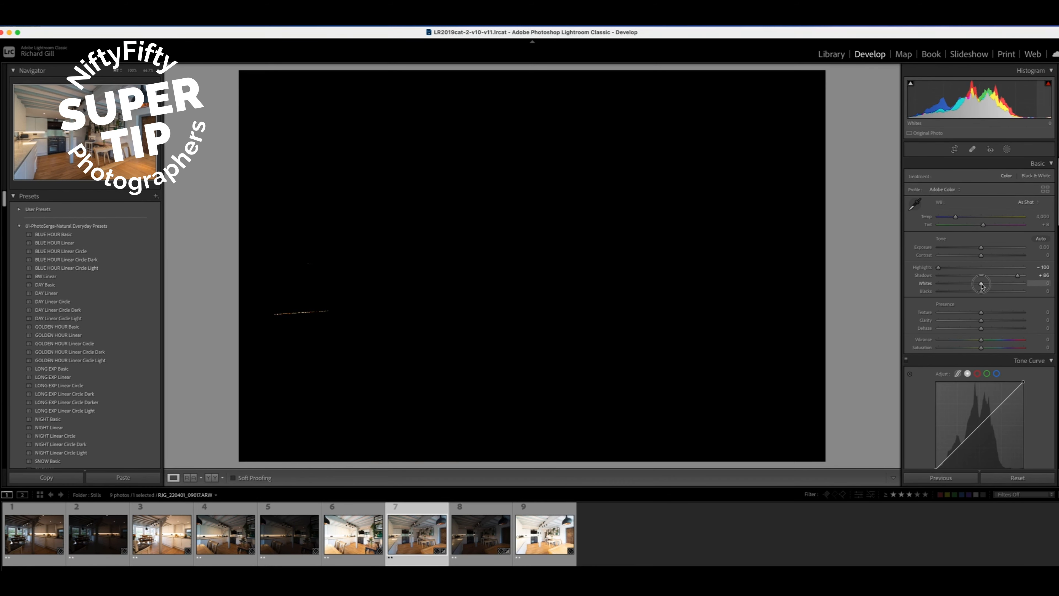
drag(982, 284, 992, 285)
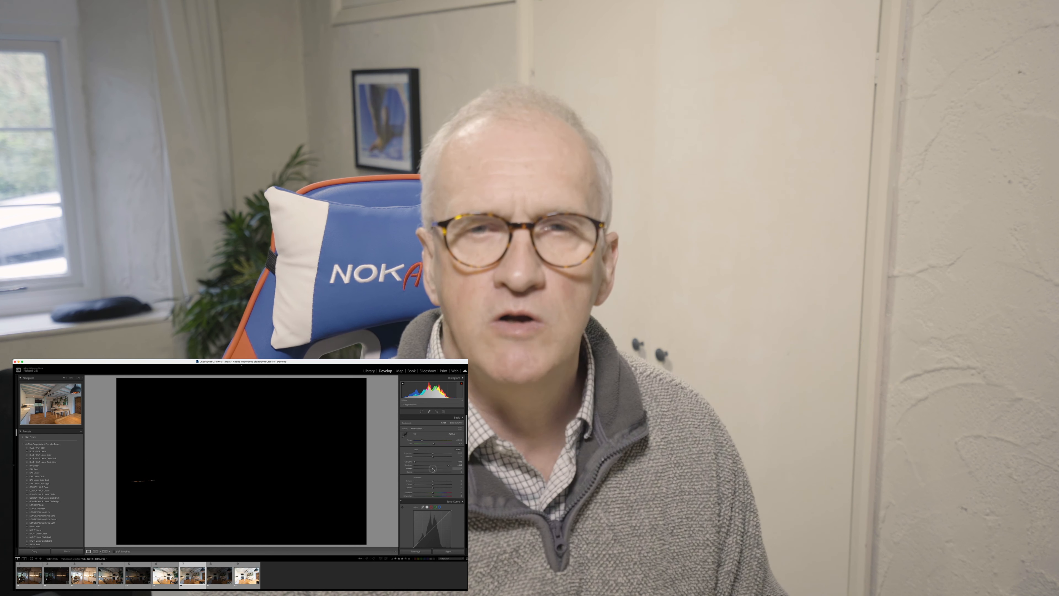
drag(433, 469, 437, 469)
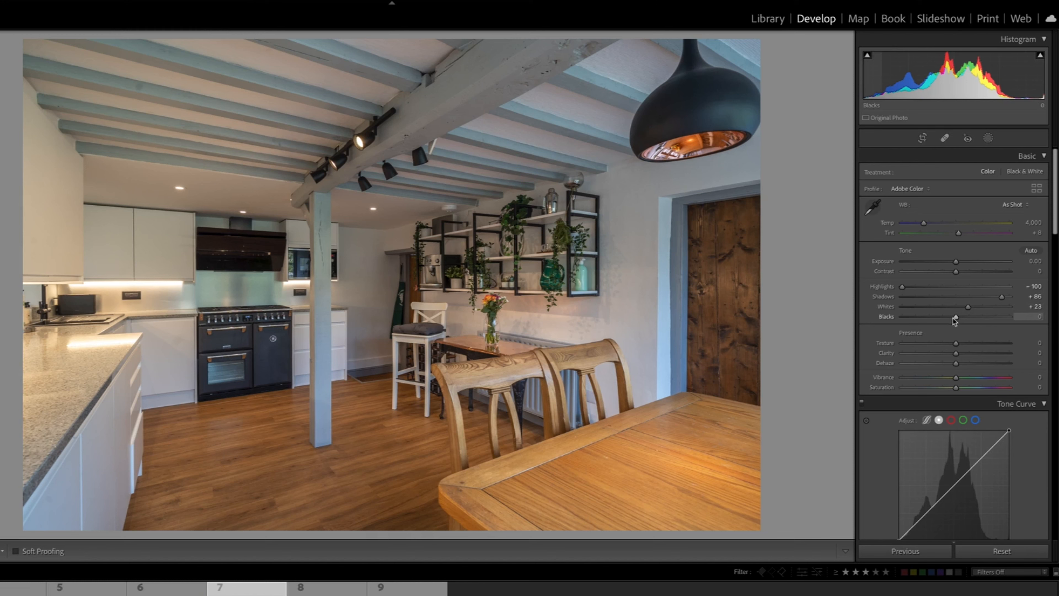
alt+click(956, 318)
drag(956, 319, 937, 320)
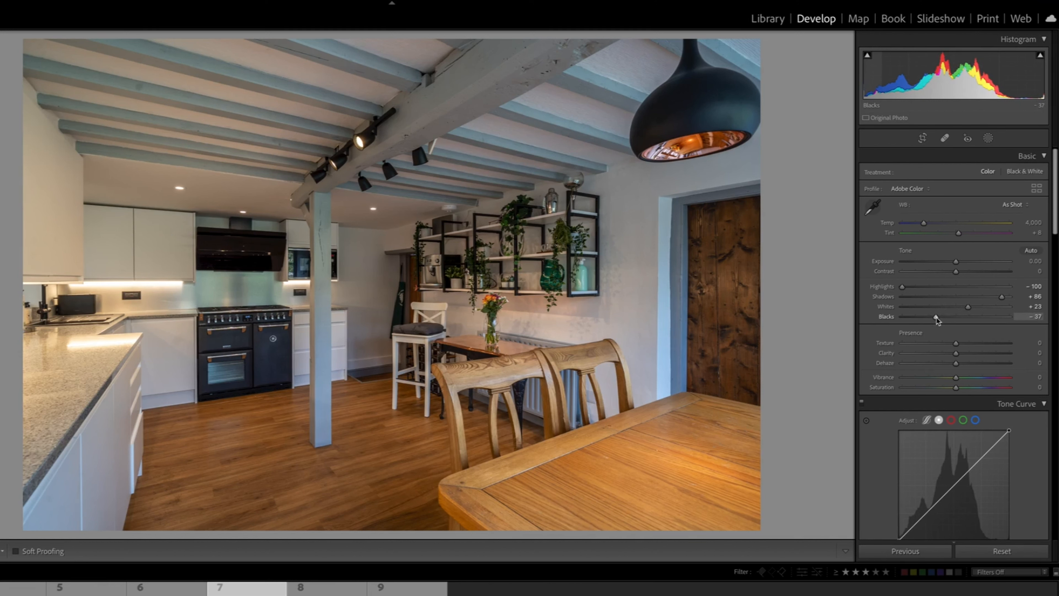
Set Vibrance to +30 and Saturation to +6, and keep the white balance at As Shot
scroll(941, 351, down, 3)
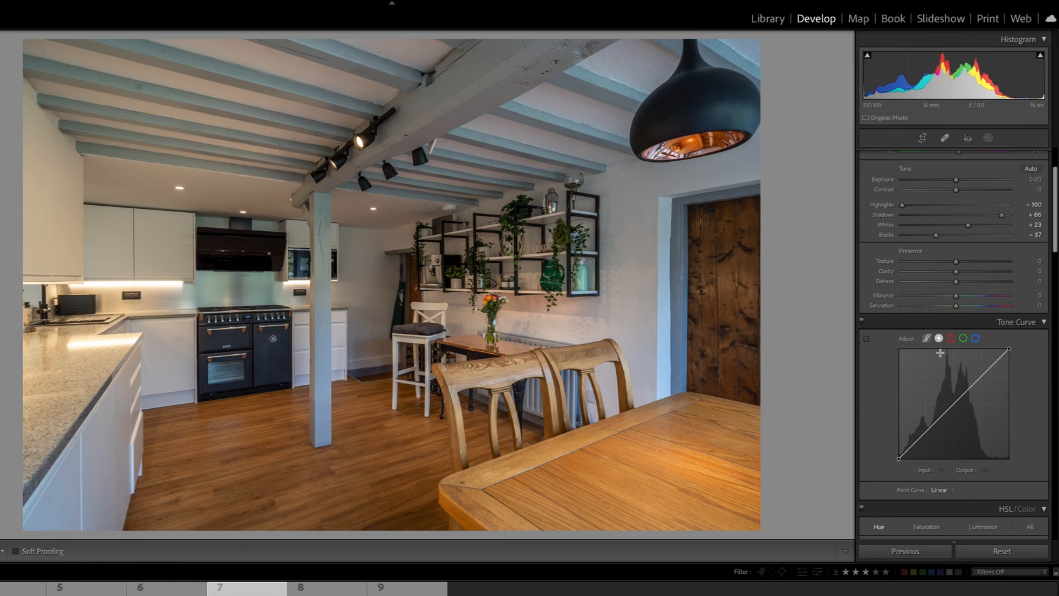
mouse_move(957, 296)
mouse_down()
mouse_move(980, 296)
mouse_move(960, 309)
mouse_up()
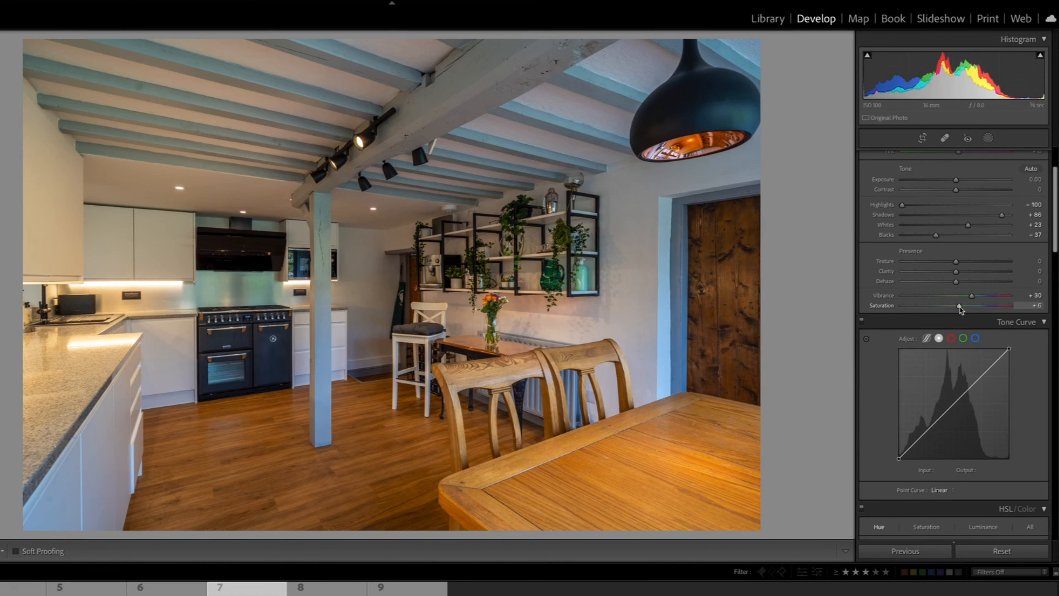
scroll(960, 309, up, 3)
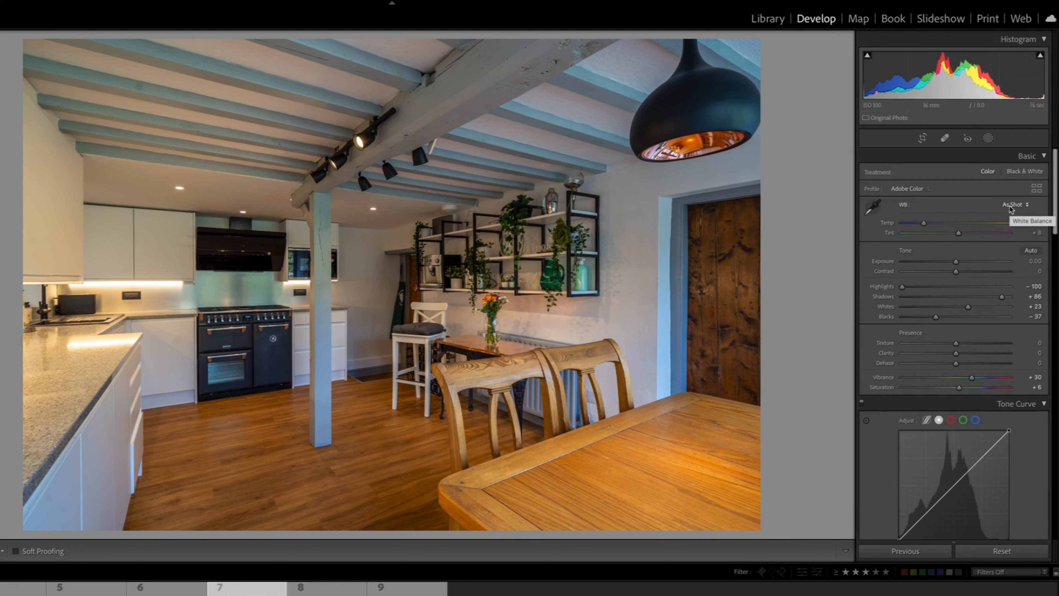
click(1011, 209)
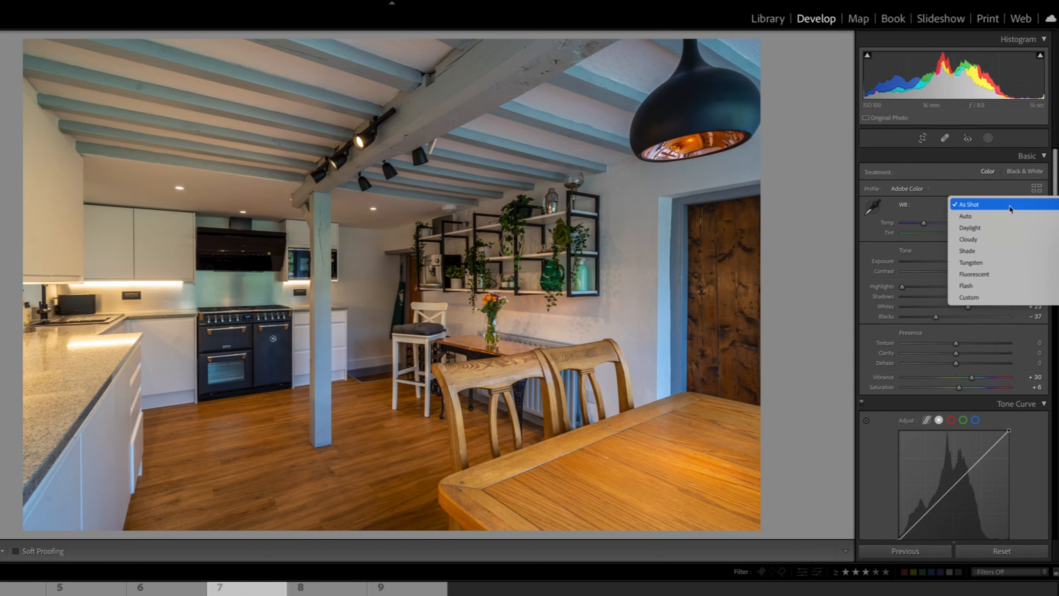
click(1011, 209)
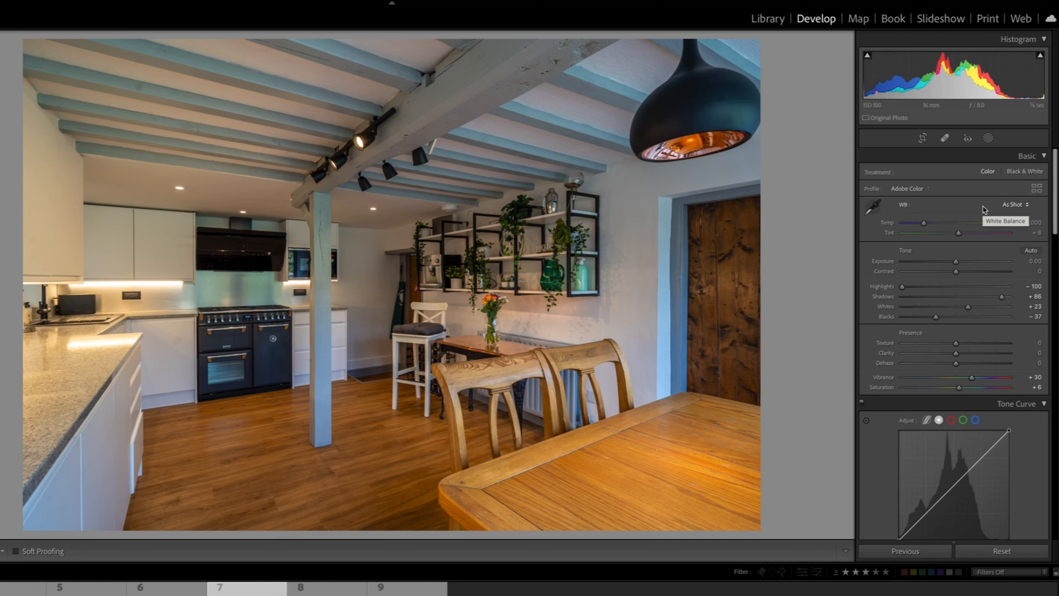
Apply the Medium Contrast point curve to the photo's tone curve
scroll(955, 258, down, 7)
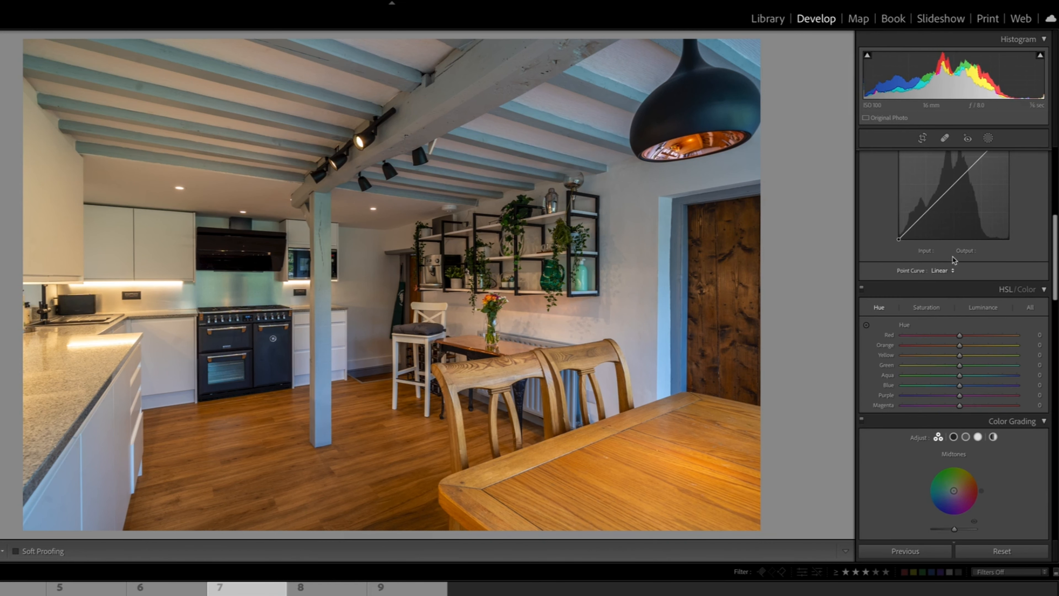
click(943, 271)
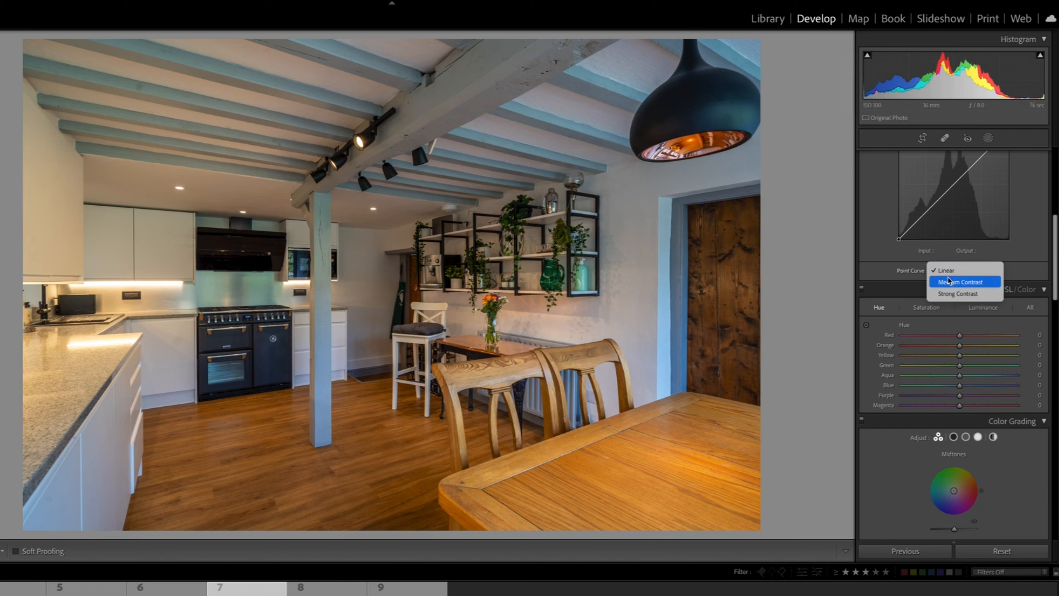
click(949, 283)
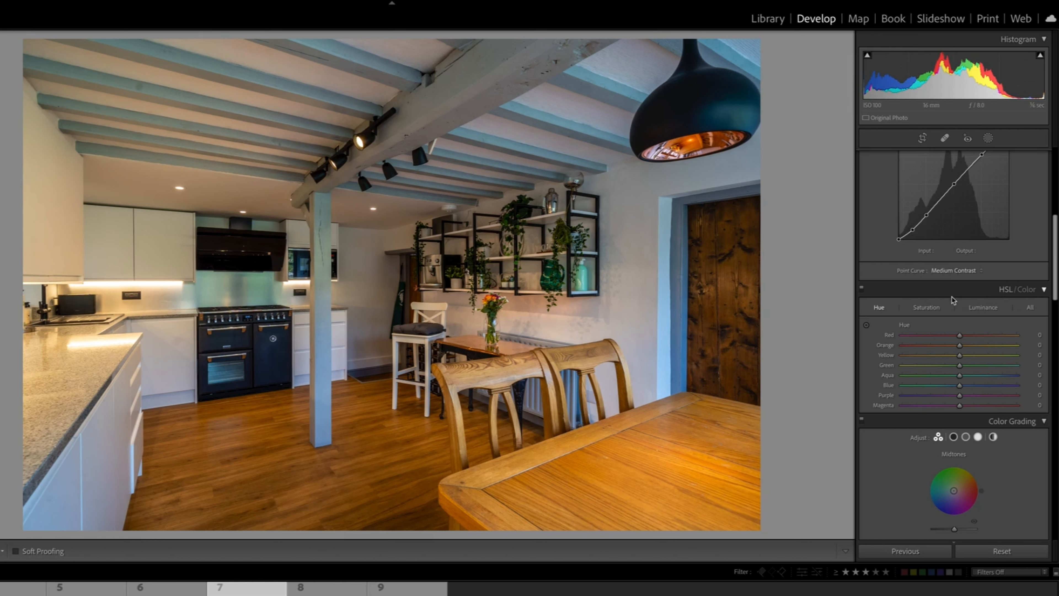
Brighten the photo by setting Exposure to +0.60 and Contrast to +25
scroll(945, 332, up, 10)
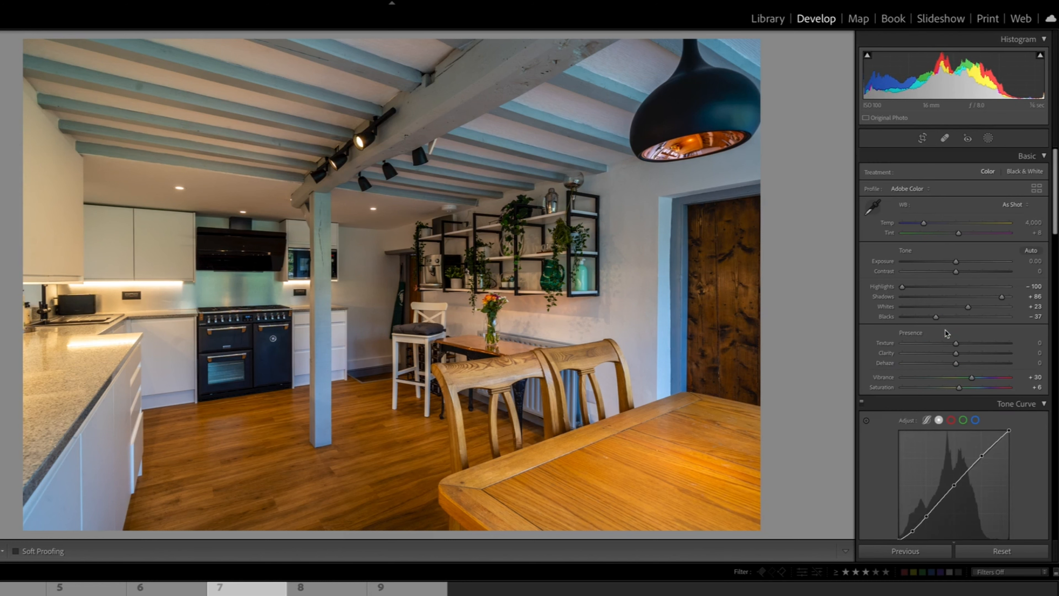
drag(957, 258, 969, 267)
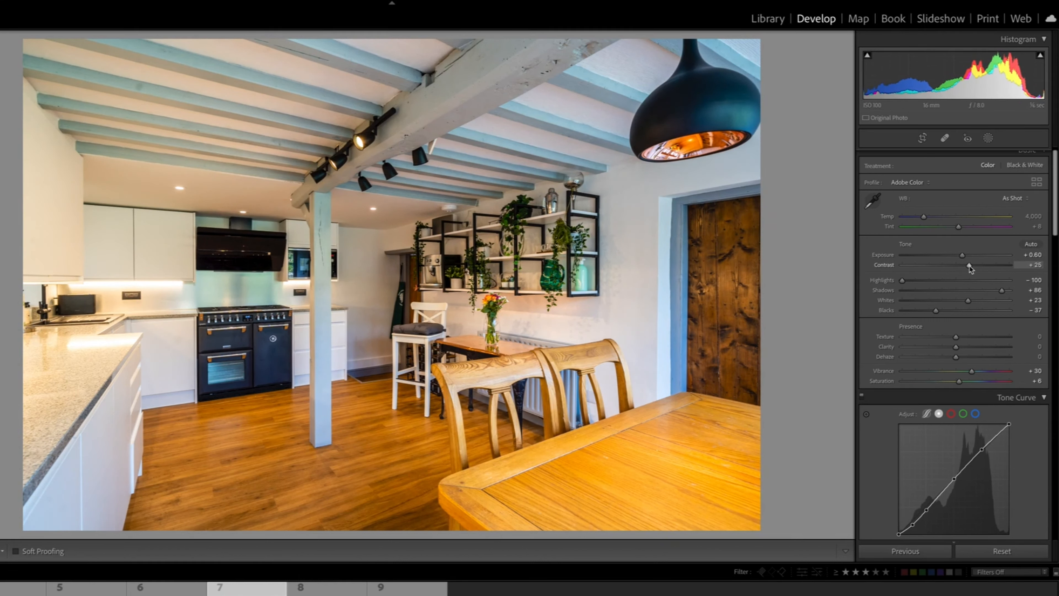
Add a subtle dark post-crop vignette with an amount of -12
scroll(953, 321, down, 15)
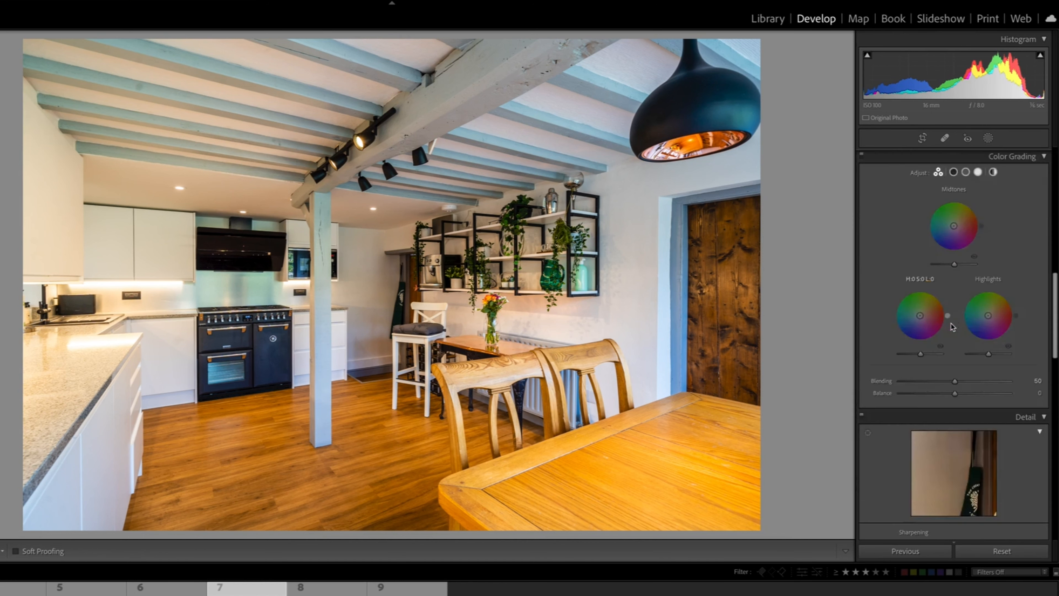
scroll(952, 326, down, 5)
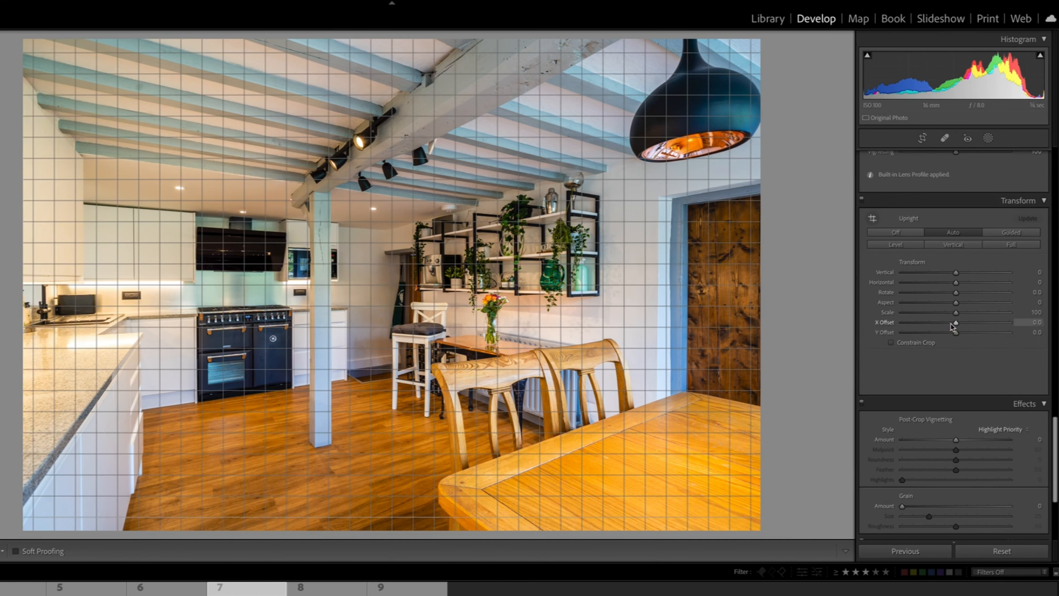
drag(955, 440, 950, 442)
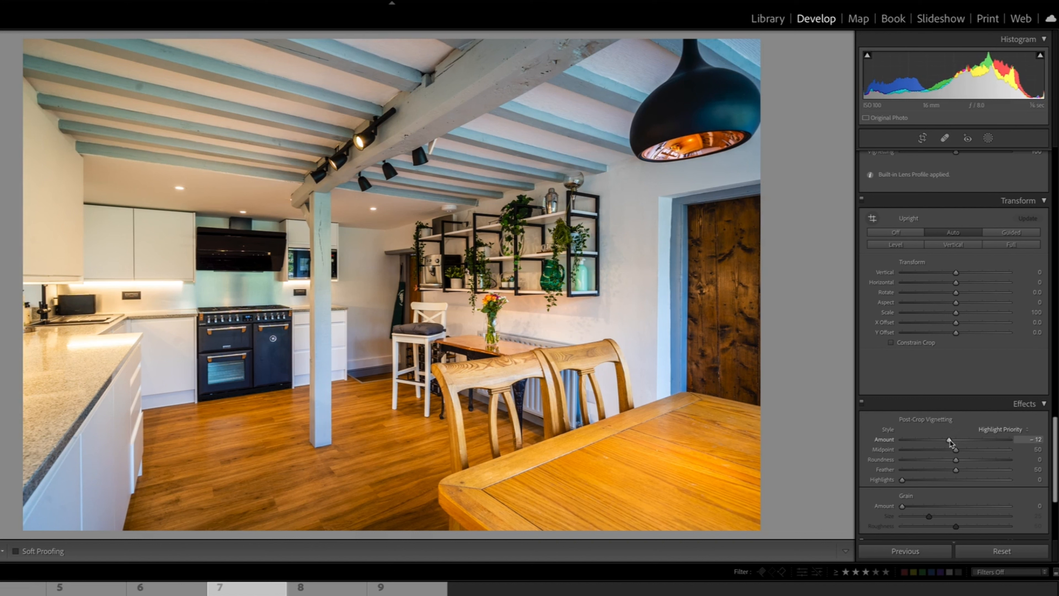
scroll(947, 446, down, 5)
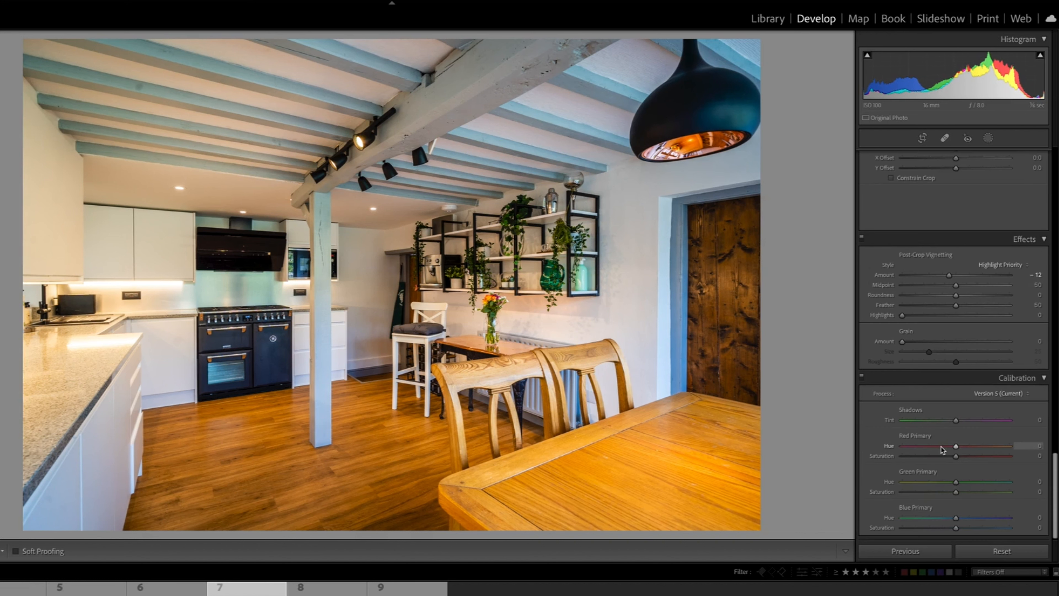
Sharpen the photo with an amount of 90 and restrict it to edges with a masking of 61
scroll(941, 450, up, 10)
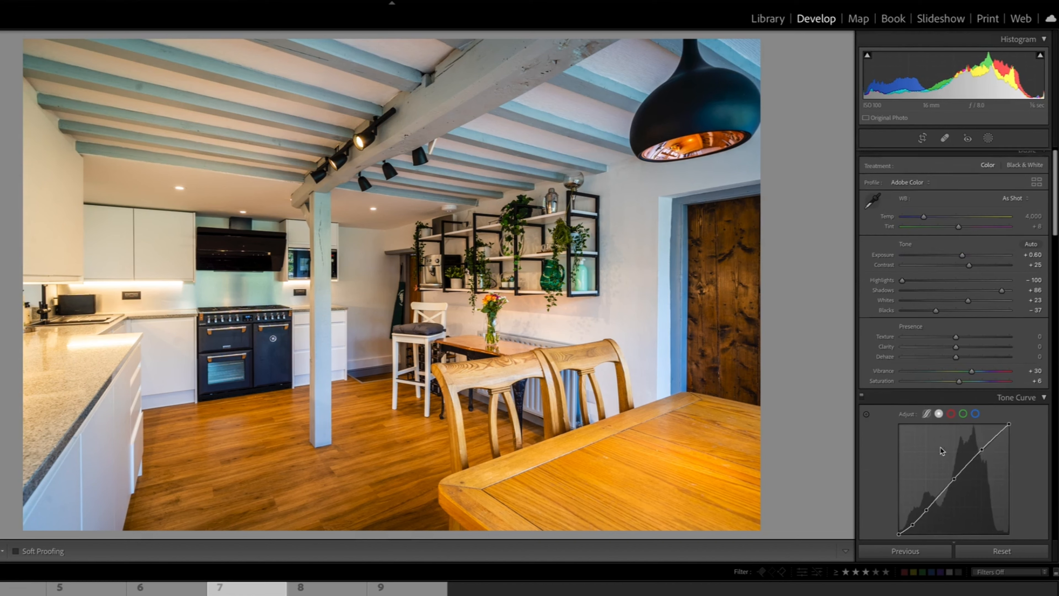
scroll(941, 450, down, 4)
scroll(941, 451, up, 12)
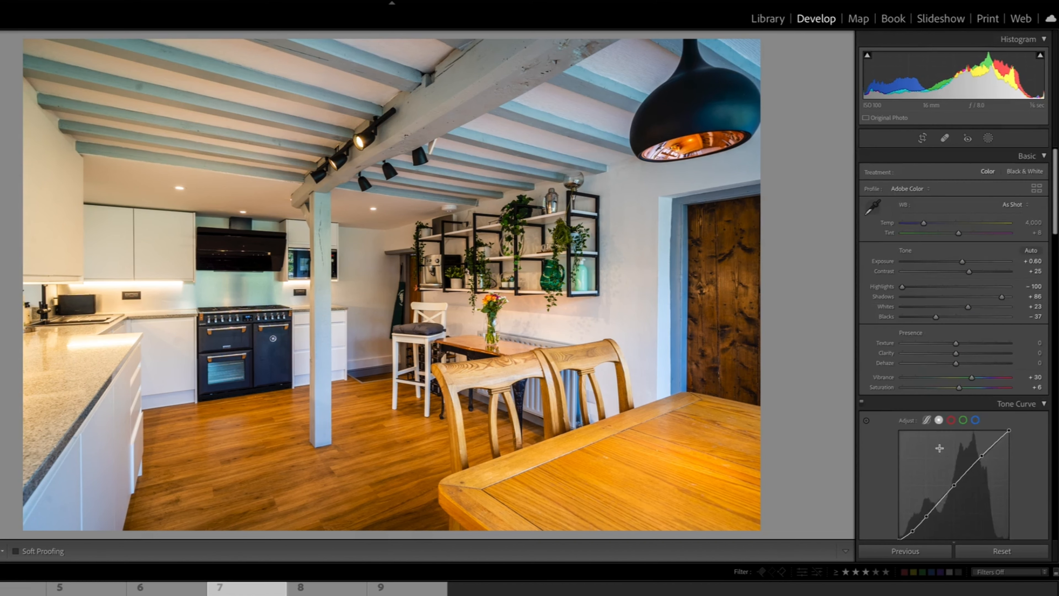
scroll(941, 452, down, 8)
scroll(941, 451, down, 15)
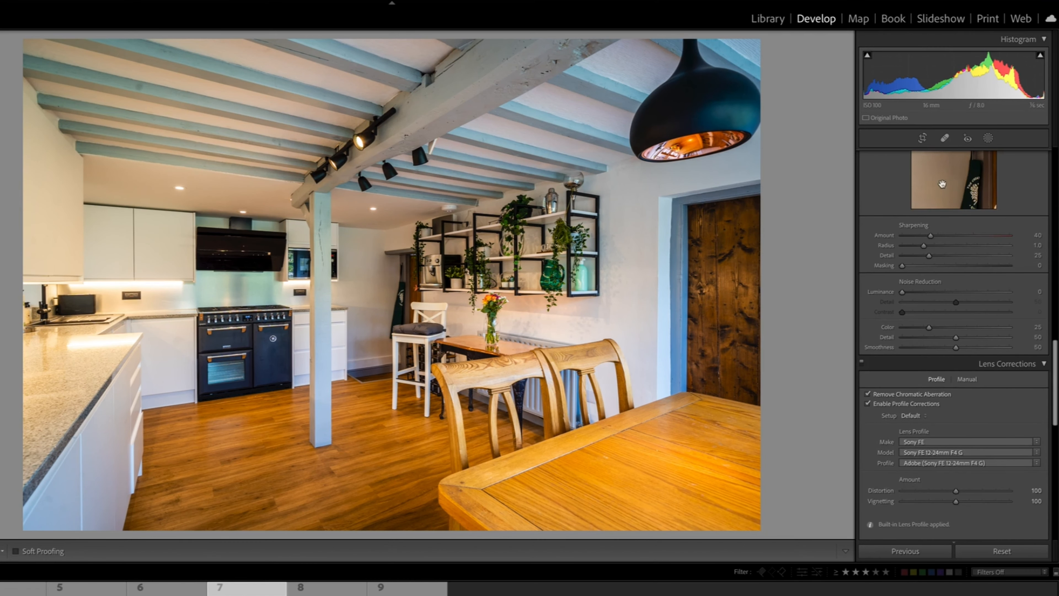
drag(931, 236, 960, 236)
click(1038, 235)
text(9)
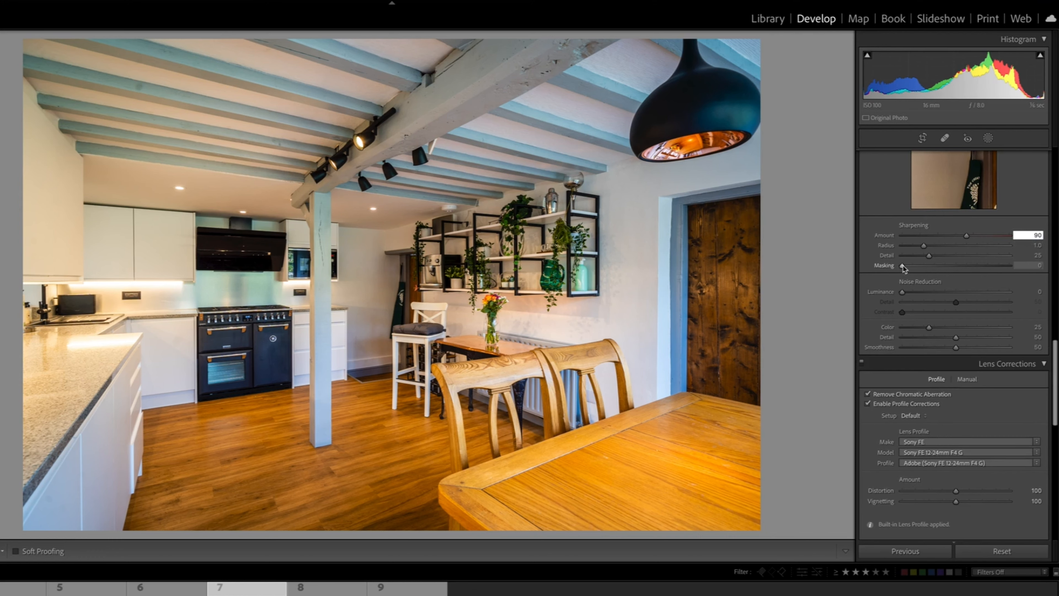
alt+click(903, 266)
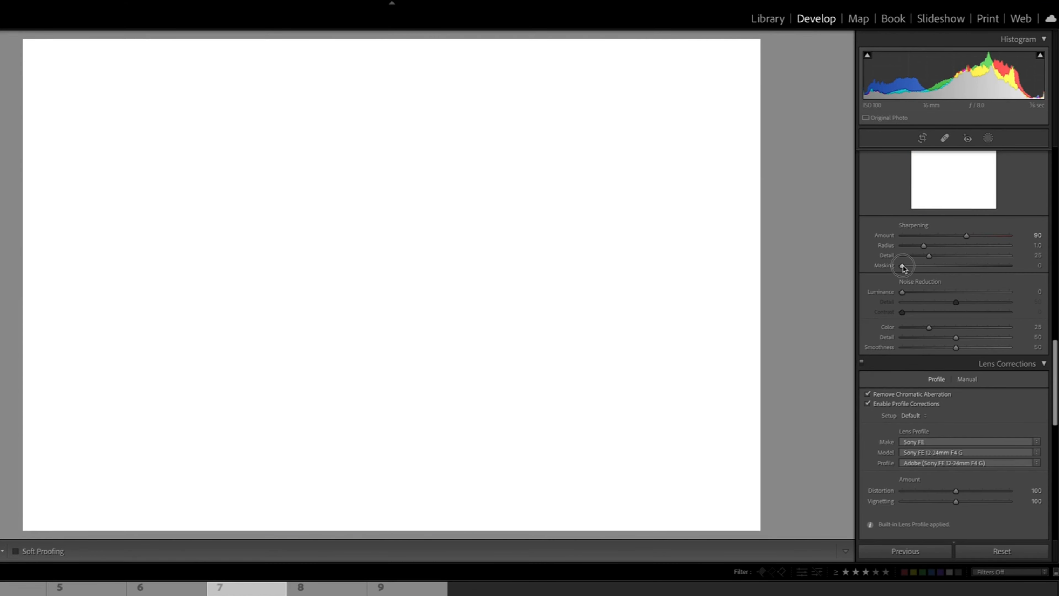
drag(903, 267, 968, 269)
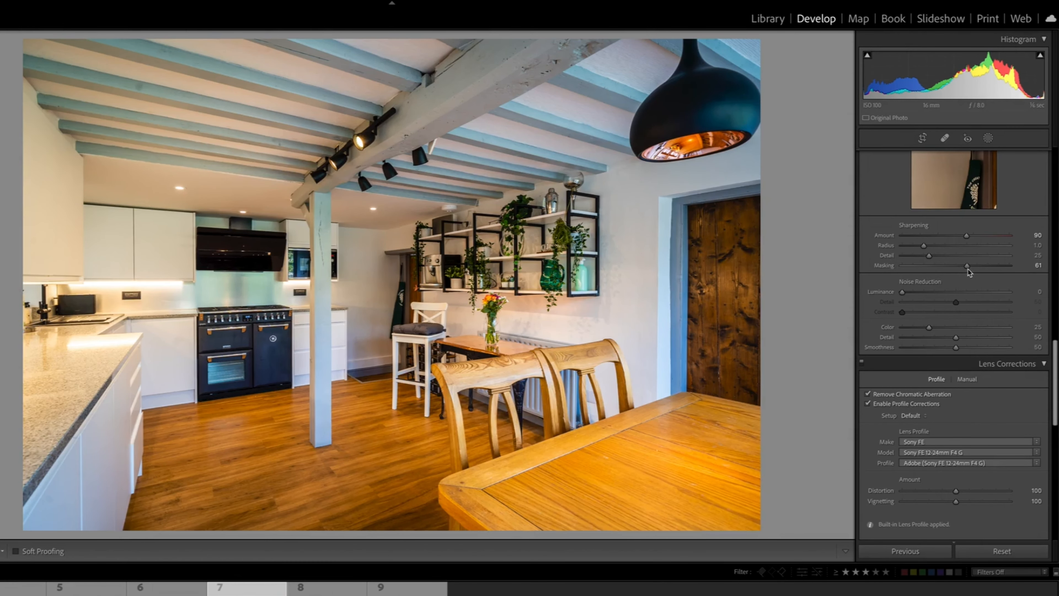
scroll(938, 366, down, 10)
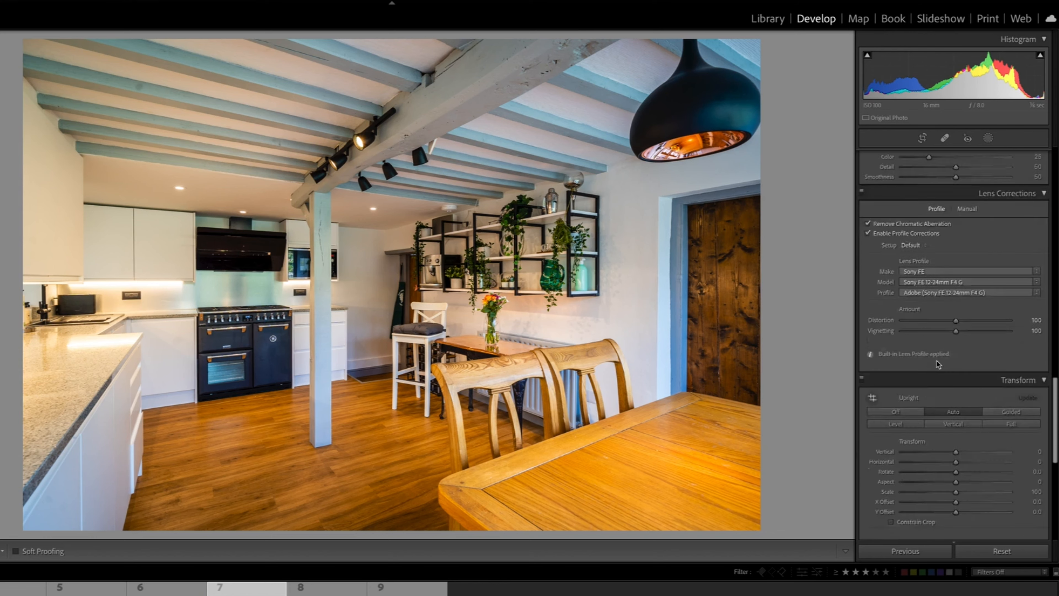
Try to heal the mark on the blue ceiling beam with the Heal brush, and discard the correction
scroll(938, 364, up, 15)
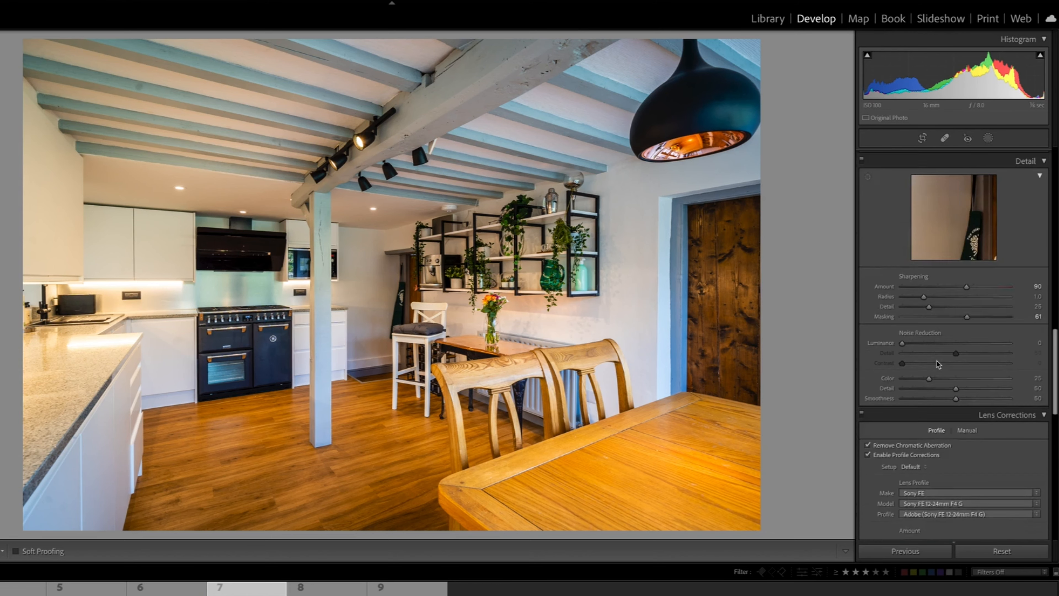
click(946, 139)
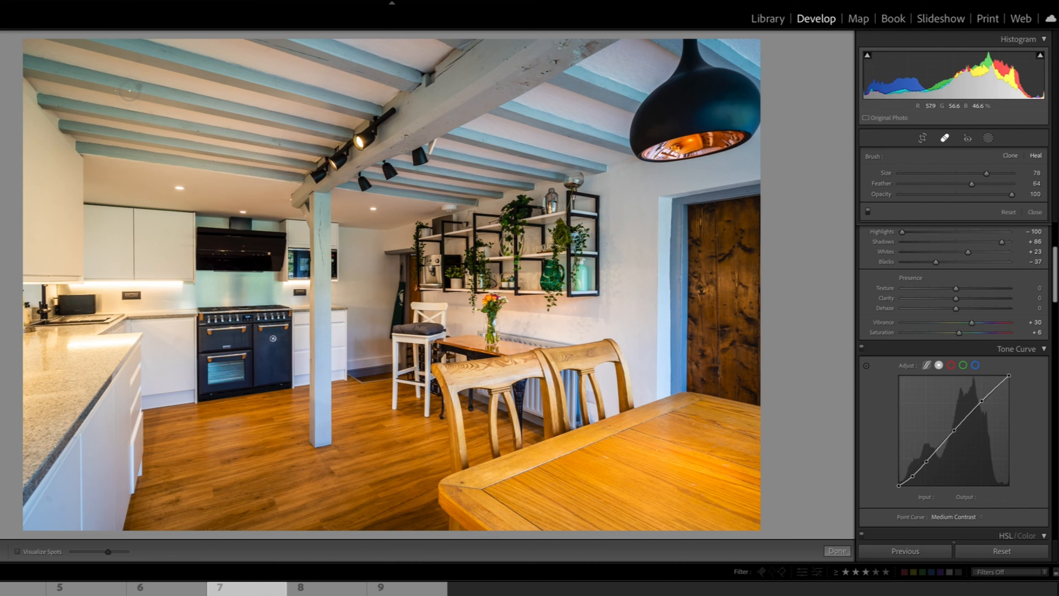
key(super+equal)
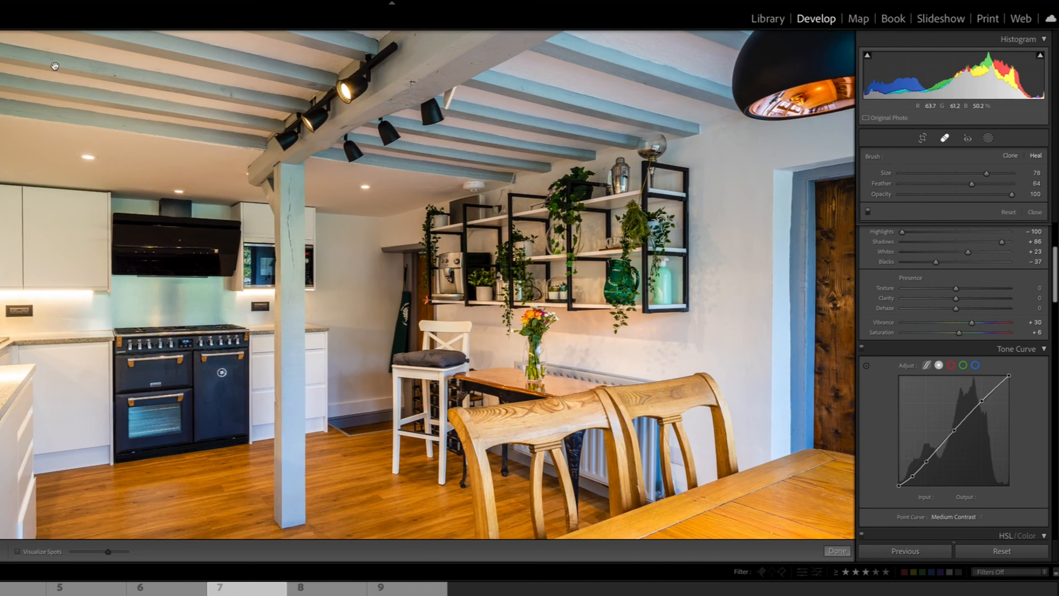
drag(79, 112, 266, 468)
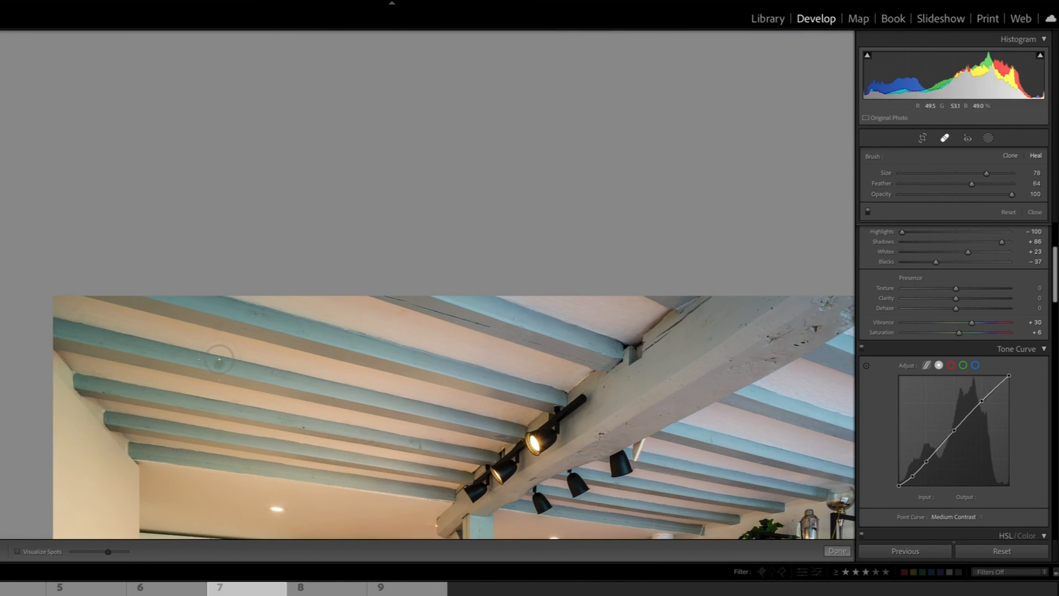
scroll(220, 362, down, 1)
scroll(219, 366, down, 1)
scroll(219, 363, down, 6)
click(219, 364)
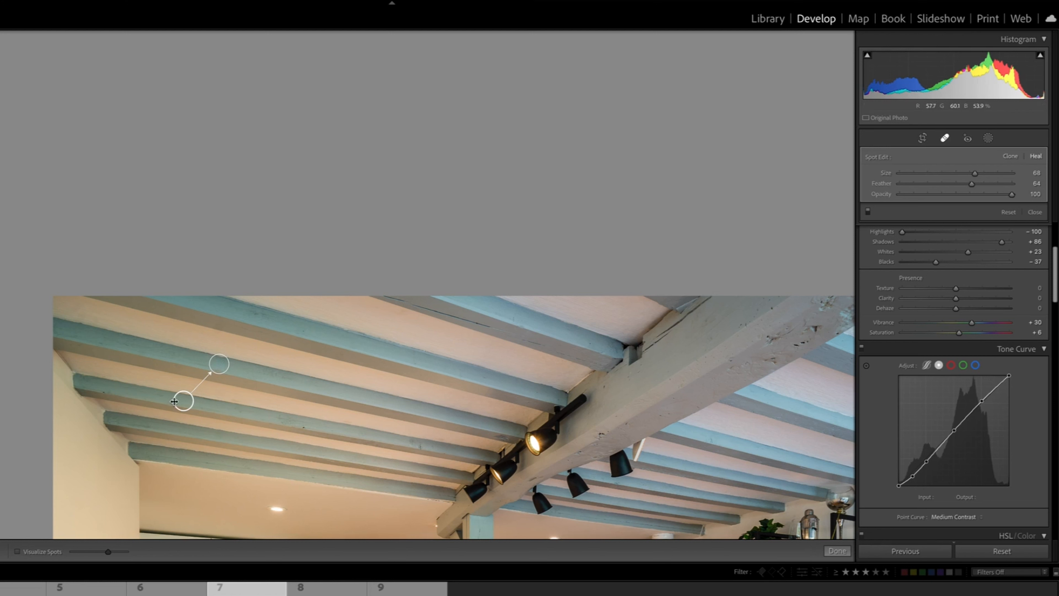
drag(186, 402, 183, 403)
key(Delete)
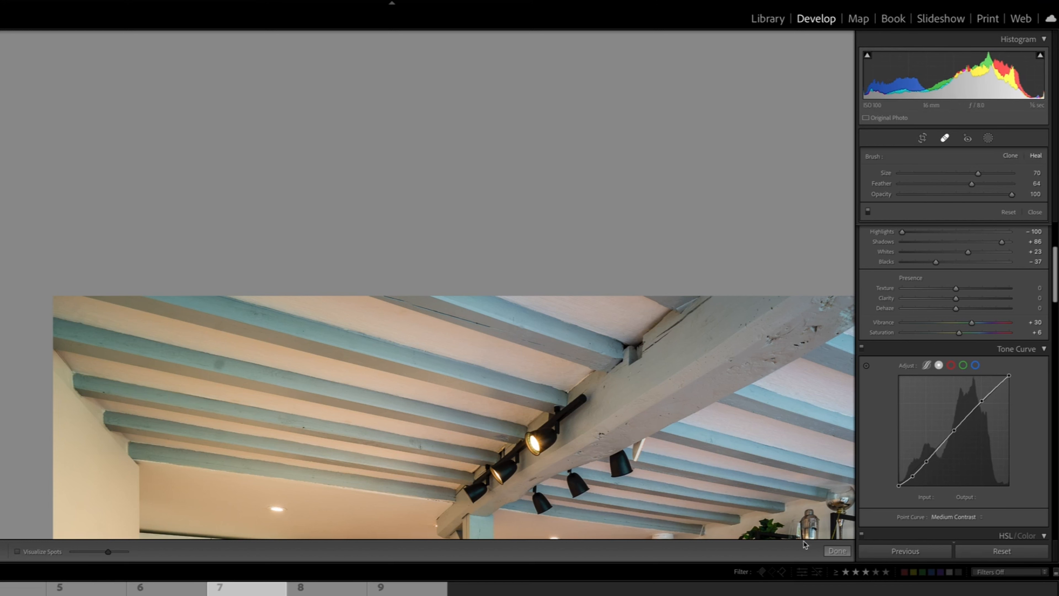
click(843, 552)
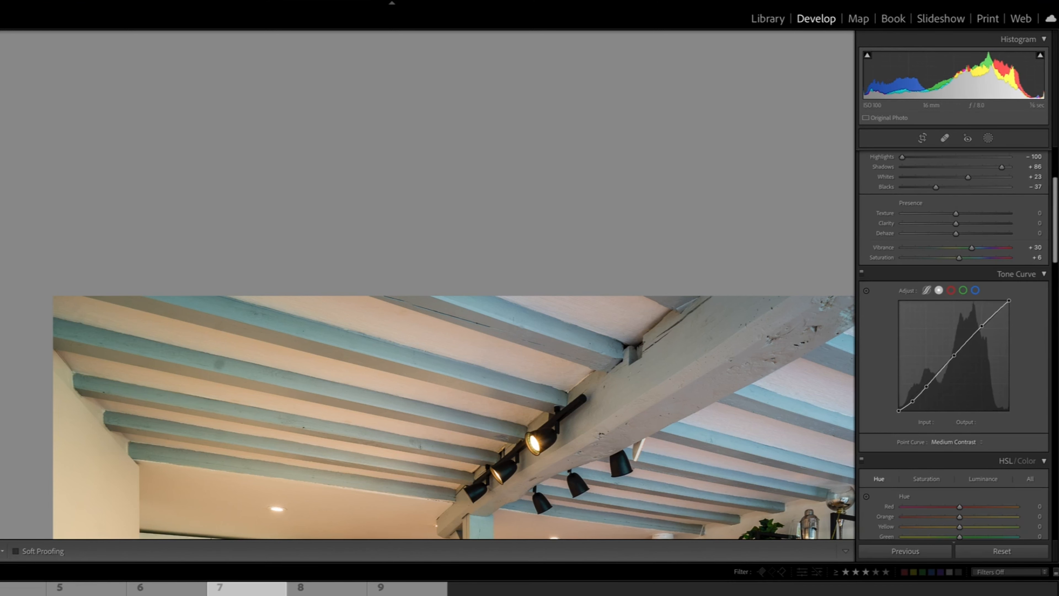
key(z)
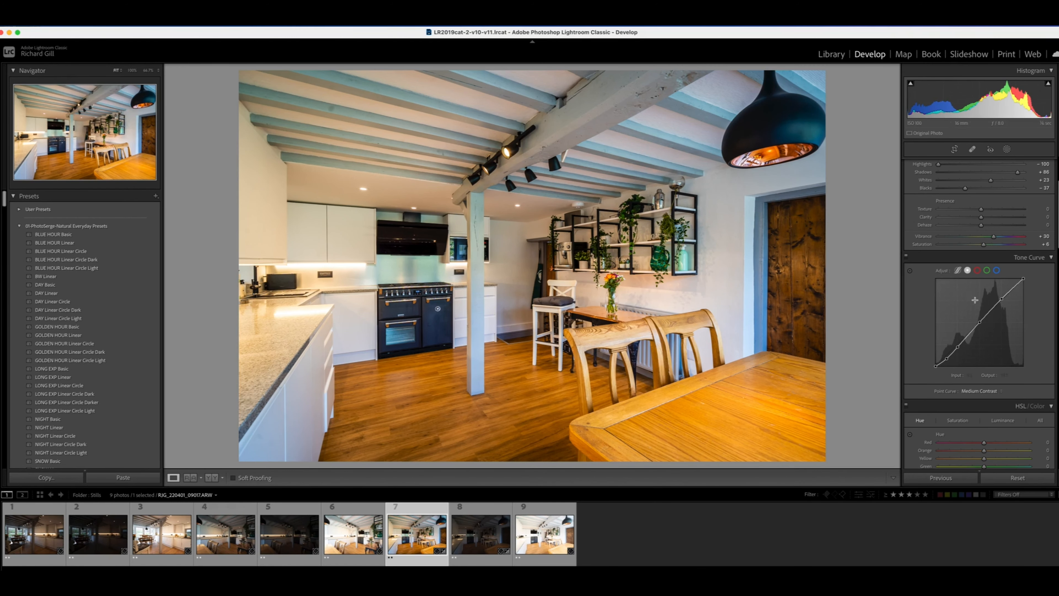
scroll(951, 343, down, 10)
scroll(951, 343, down, 8)
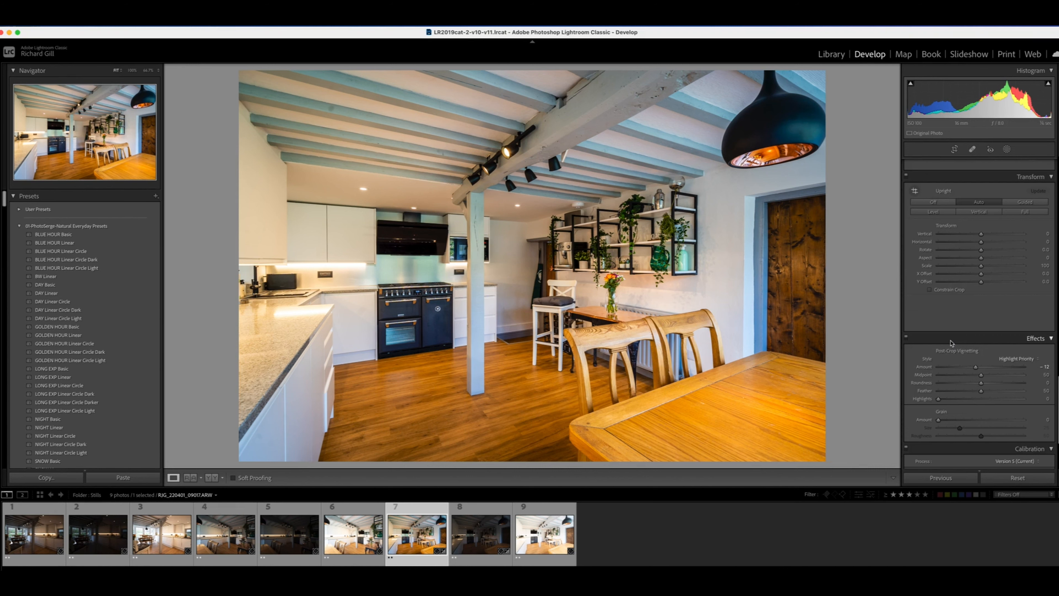
scroll(952, 343, up, 15)
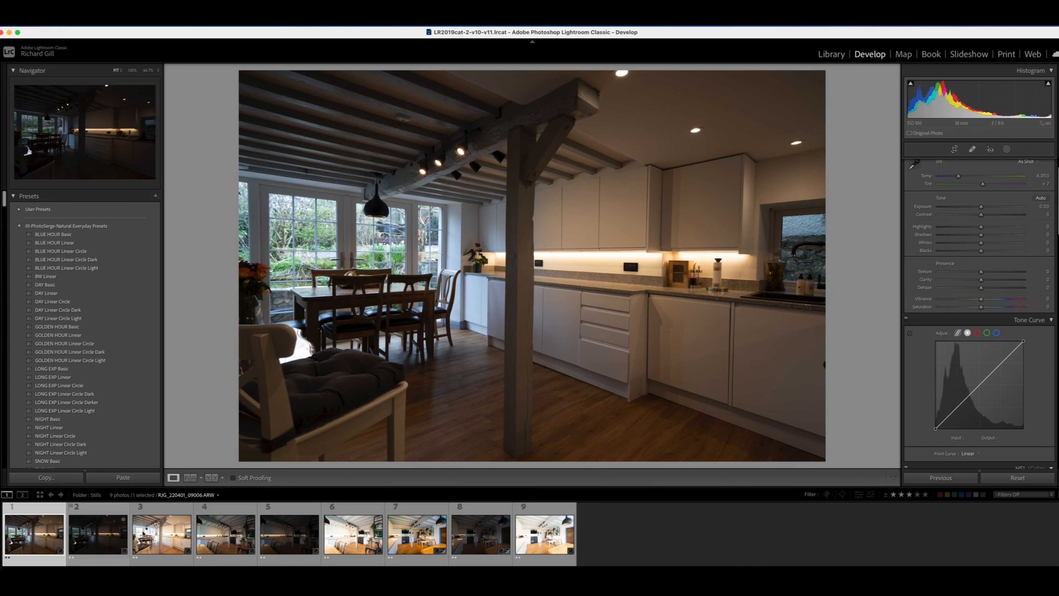
Merge the first three bracketed kitchen photos into one HDR image with Auto Align, Auto Settings and no deghosting
shift+click(169, 532)
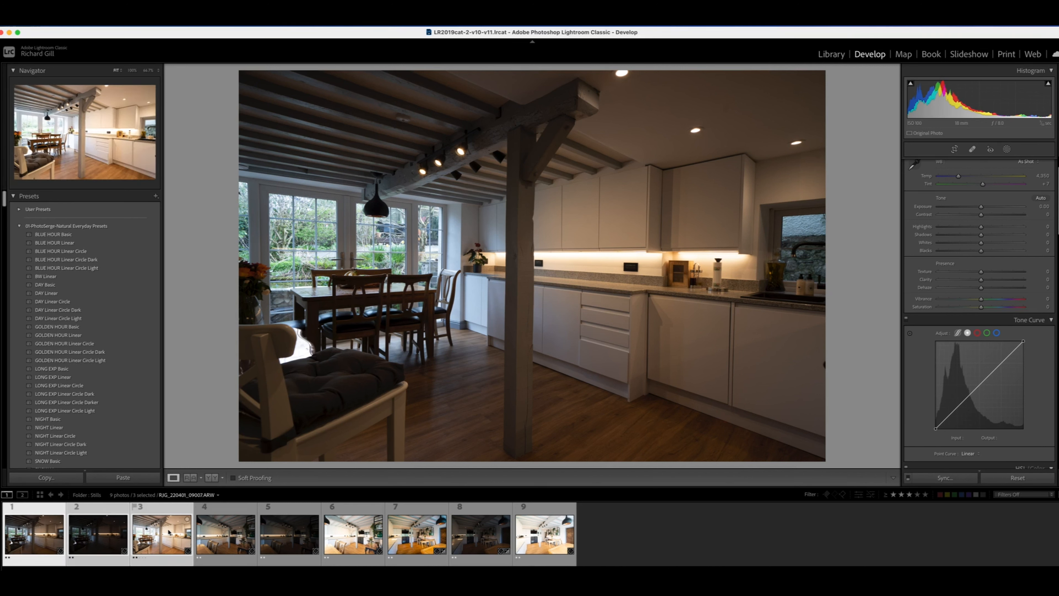
click(149, 28)
mouse_move(171, 83)
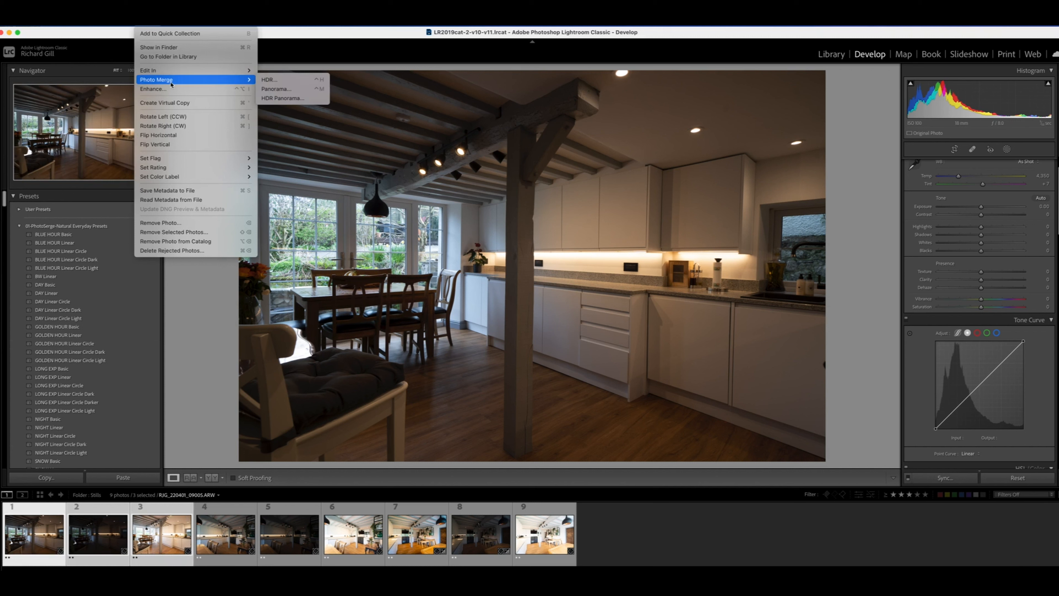
click(291, 80)
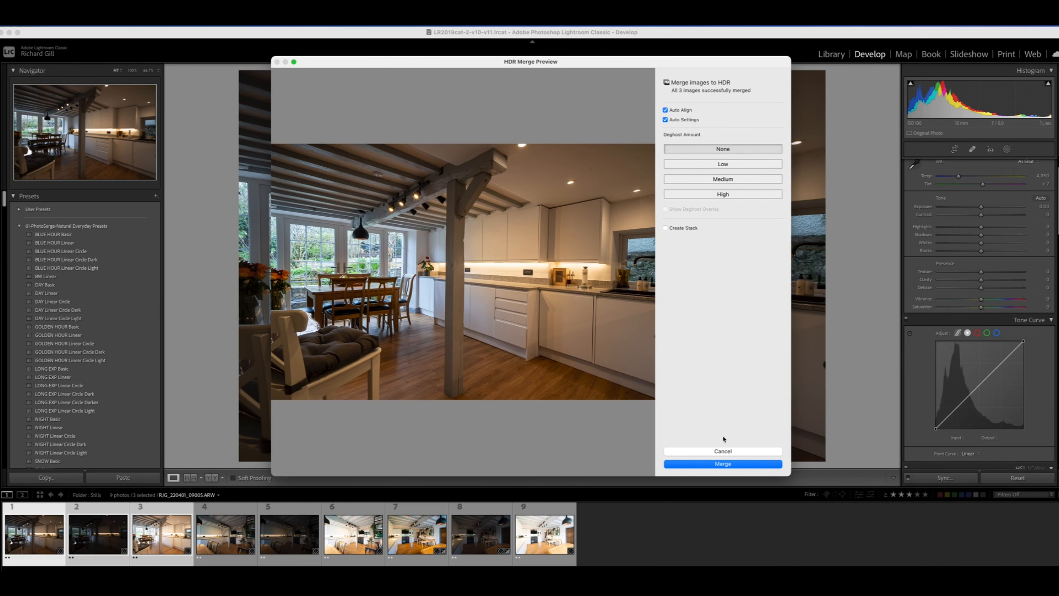
click(723, 464)
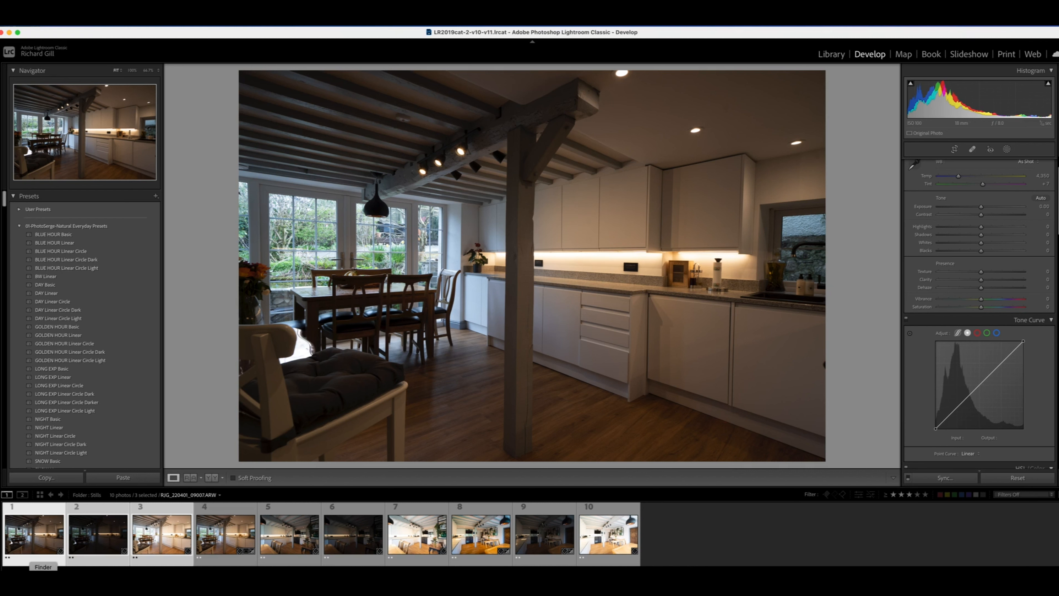
Adjust the merged HDR photo's tone with Highlights at -100, Shadows at +94 and Exposure at +1.05
click(216, 543)
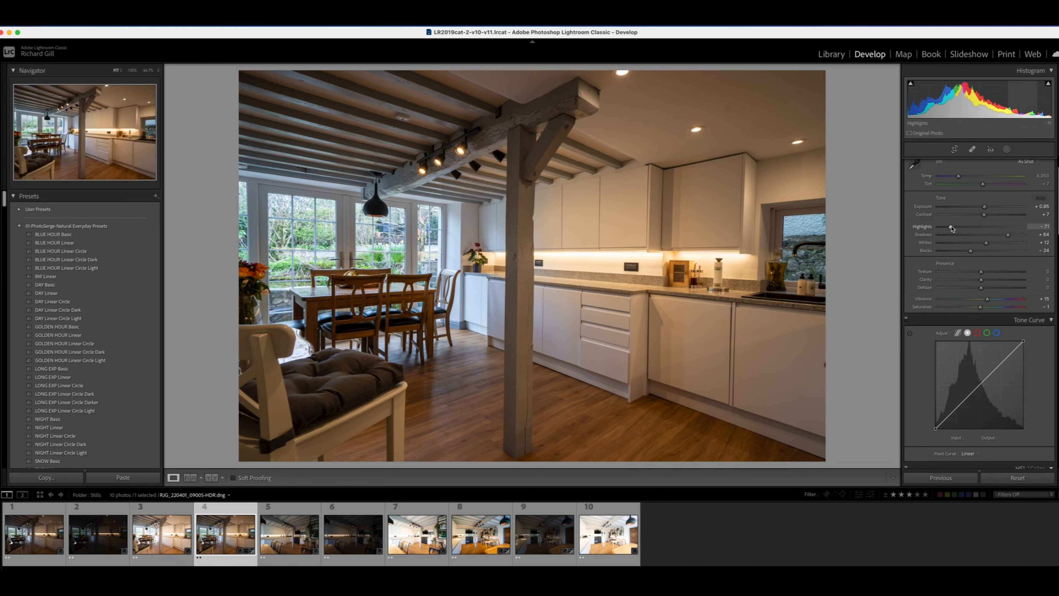
drag(951, 227, 936, 228)
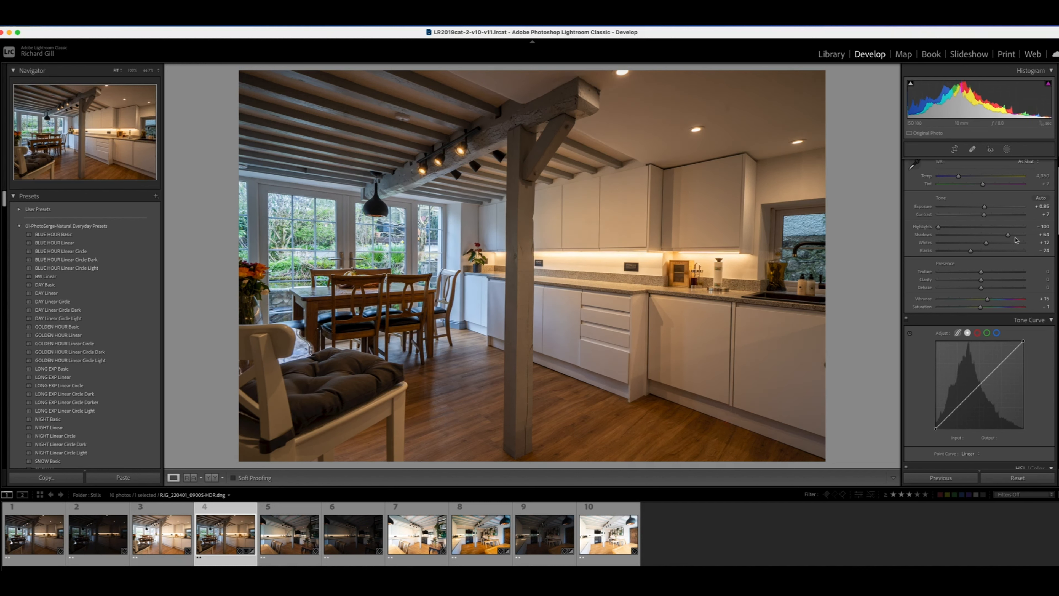
drag(1008, 235, 986, 209)
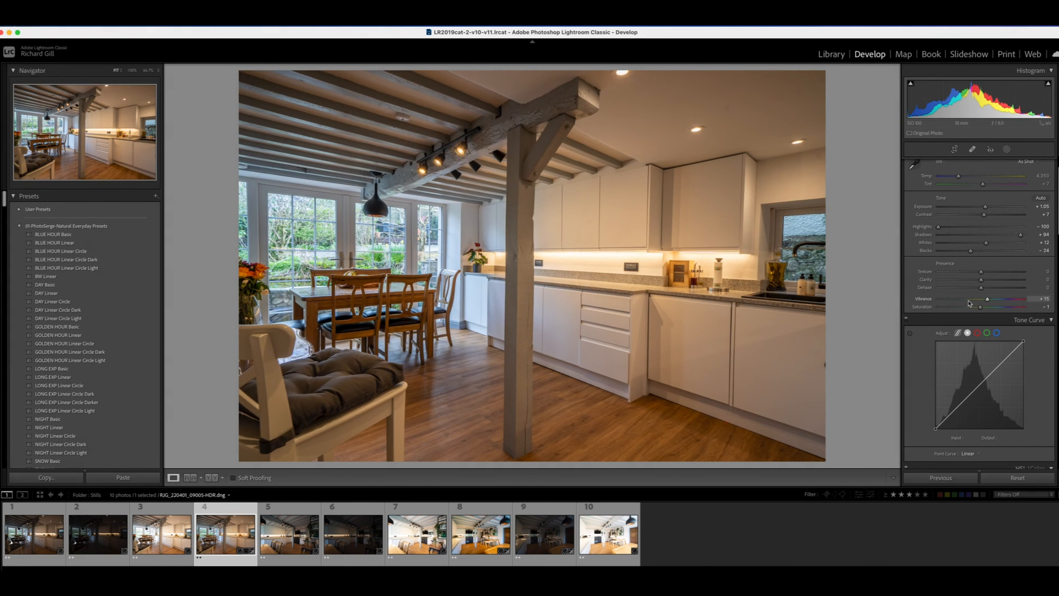
Sharpen the HDR photo with an amount of 90 and a masking of 62
scroll(968, 303, down, 10)
scroll(968, 303, down, 2)
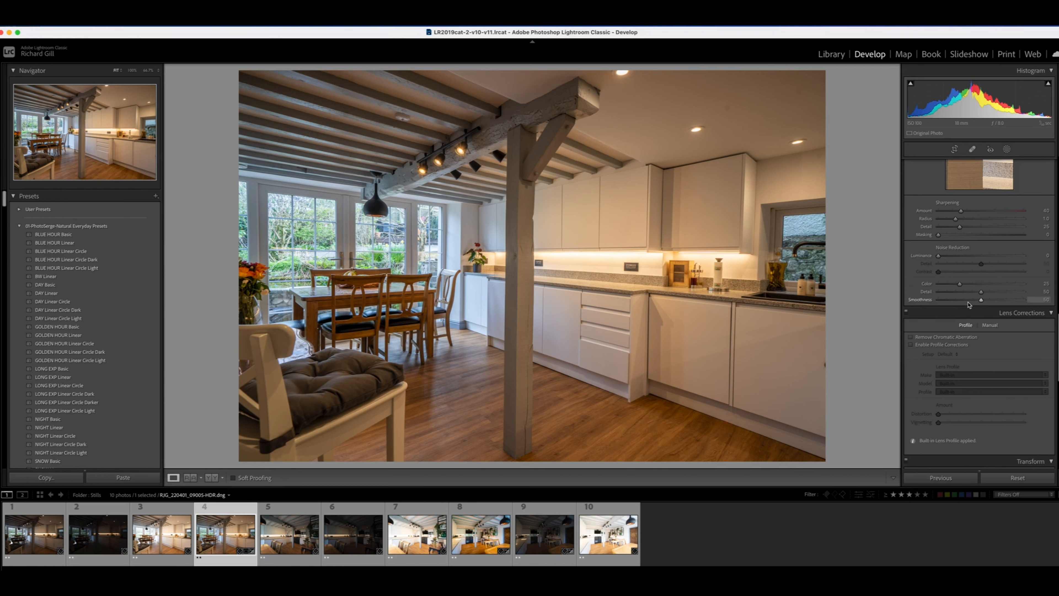
click(1046, 212)
text(90)
click(938, 236)
alt+click(938, 236)
drag(938, 236, 991, 242)
Enable chromatic aberration removal and lens profile corrections for the HDR photo, and add a post-crop vignette of -10
click(911, 337)
click(911, 345)
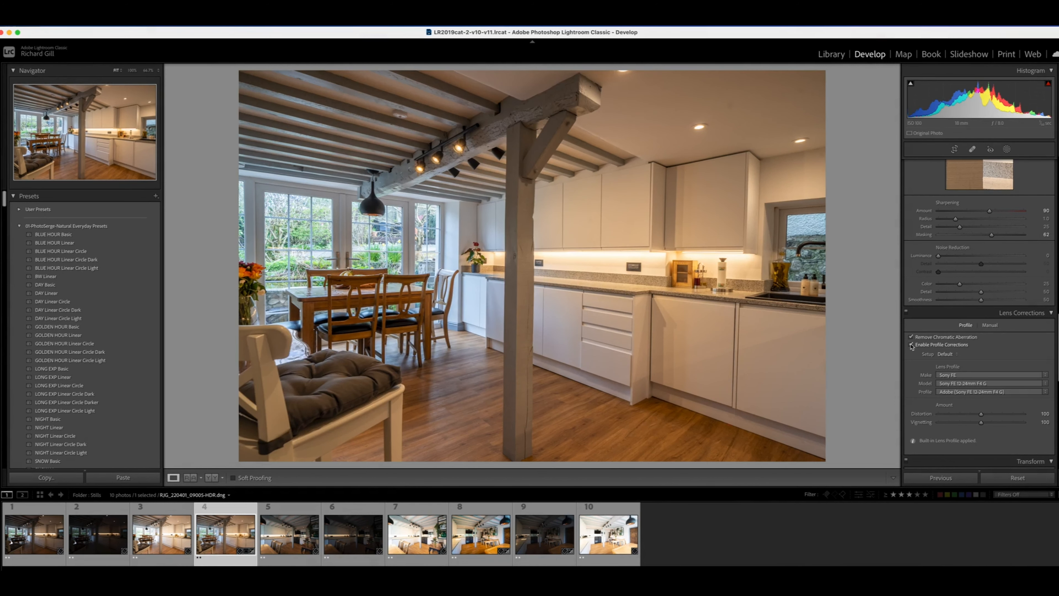
scroll(938, 359, down, 10)
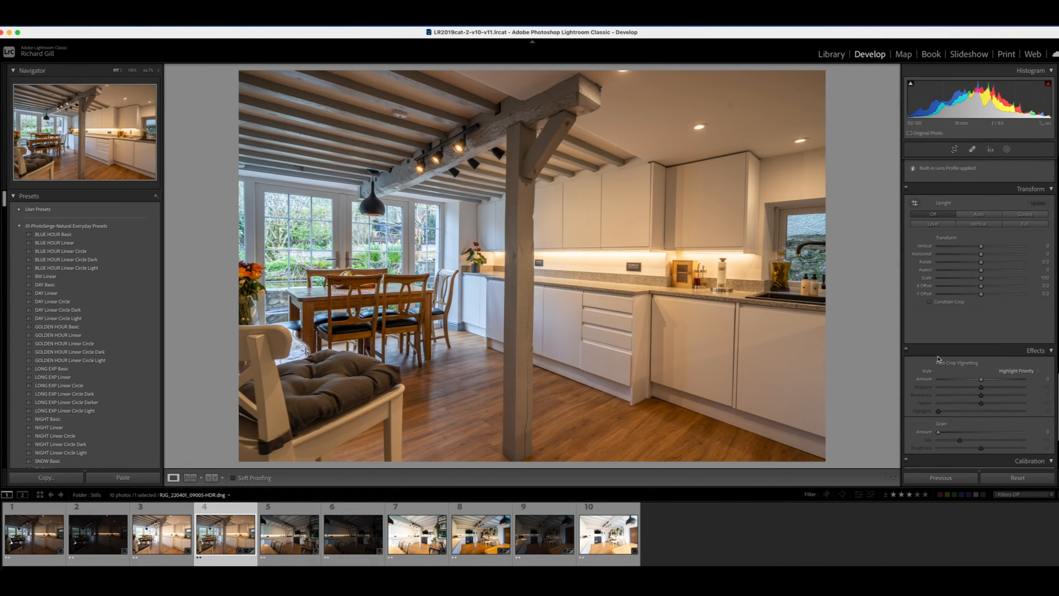
drag(981, 259, 979, 261)
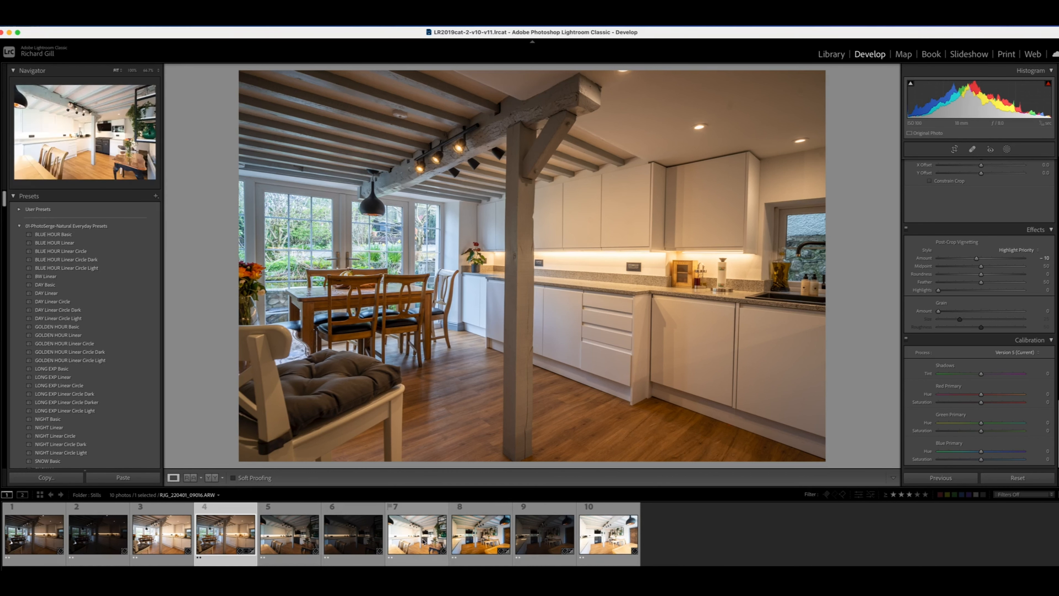
Copy the develop settings of the finished kitchen photo (number 8 in the filmstrip) and paste them onto photo 5
click(309, 538)
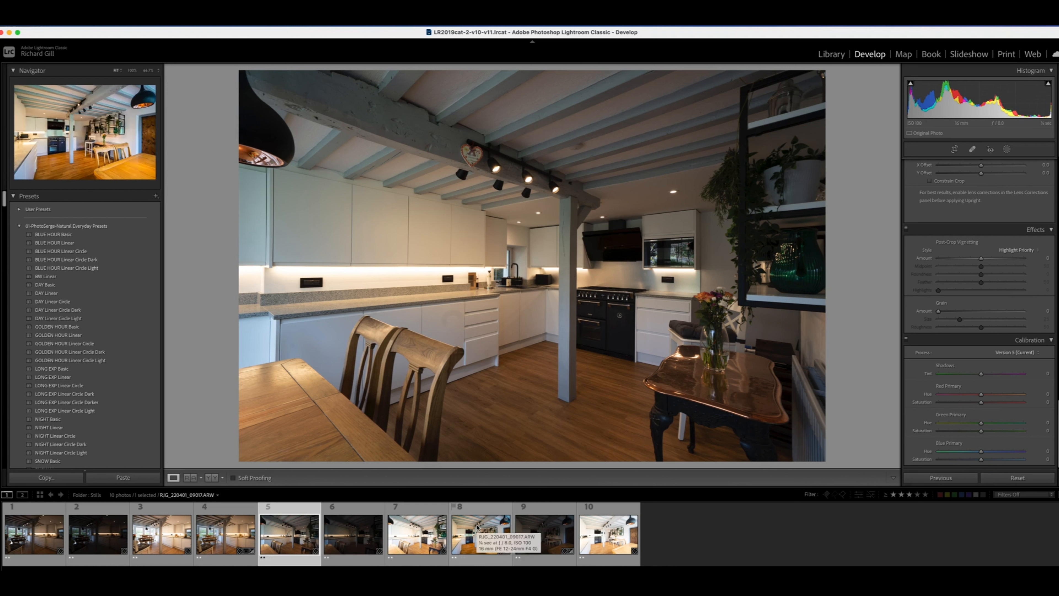
click(481, 540)
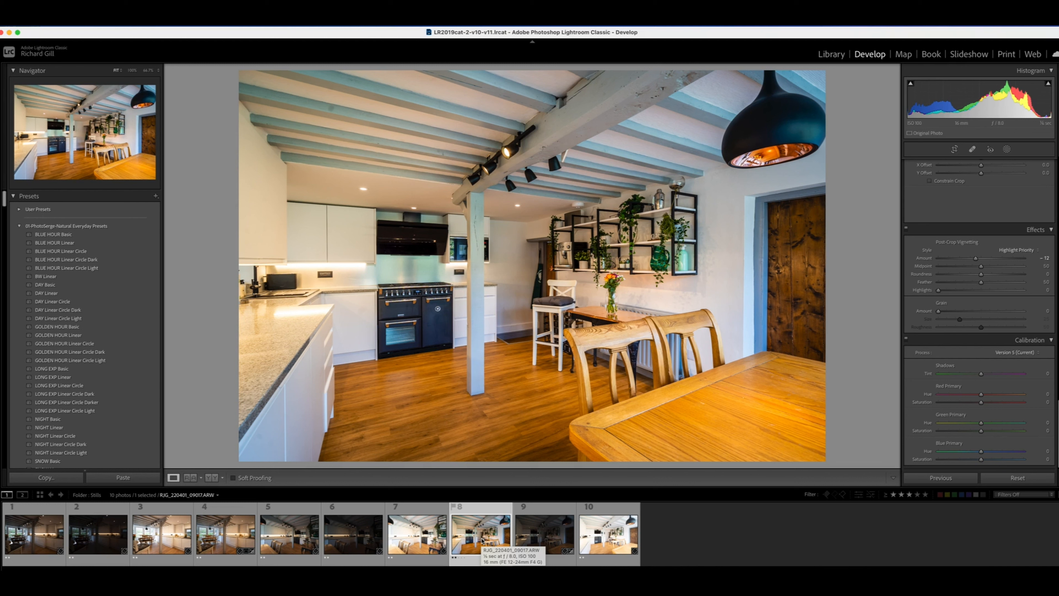
key(super+shift+c)
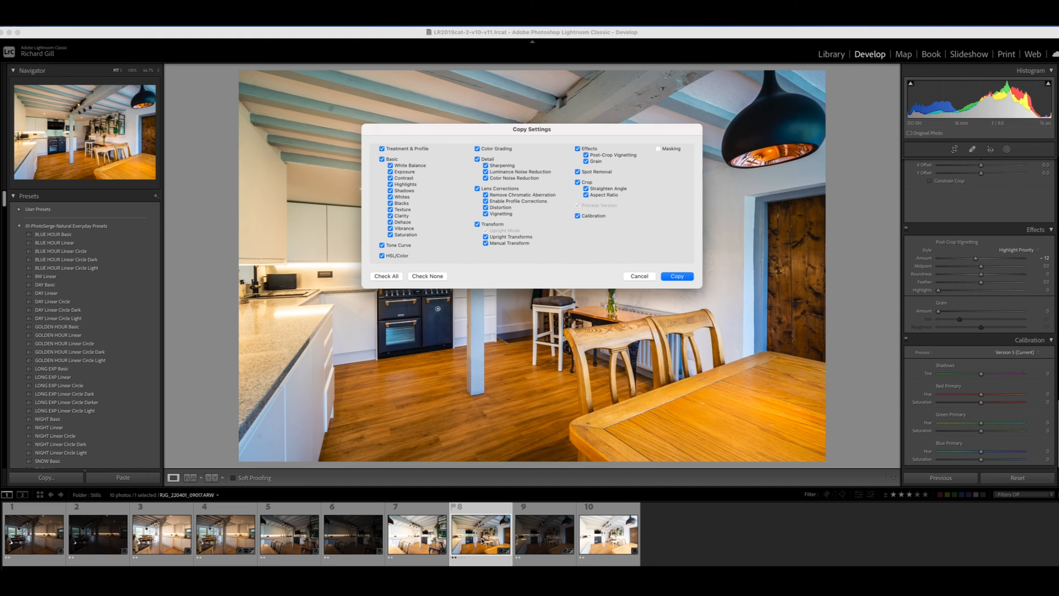
click(676, 276)
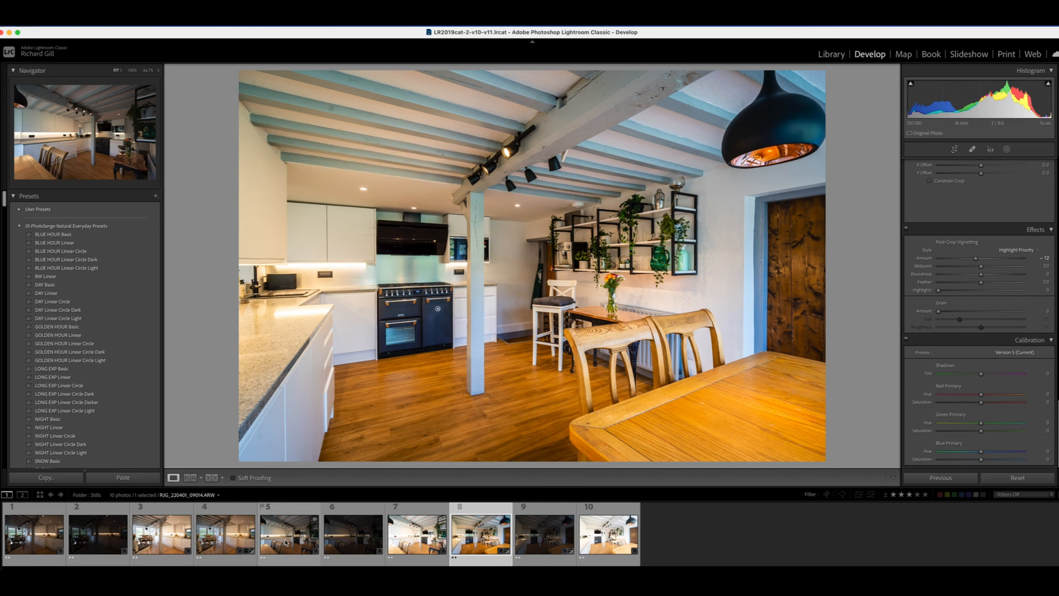
click(286, 543)
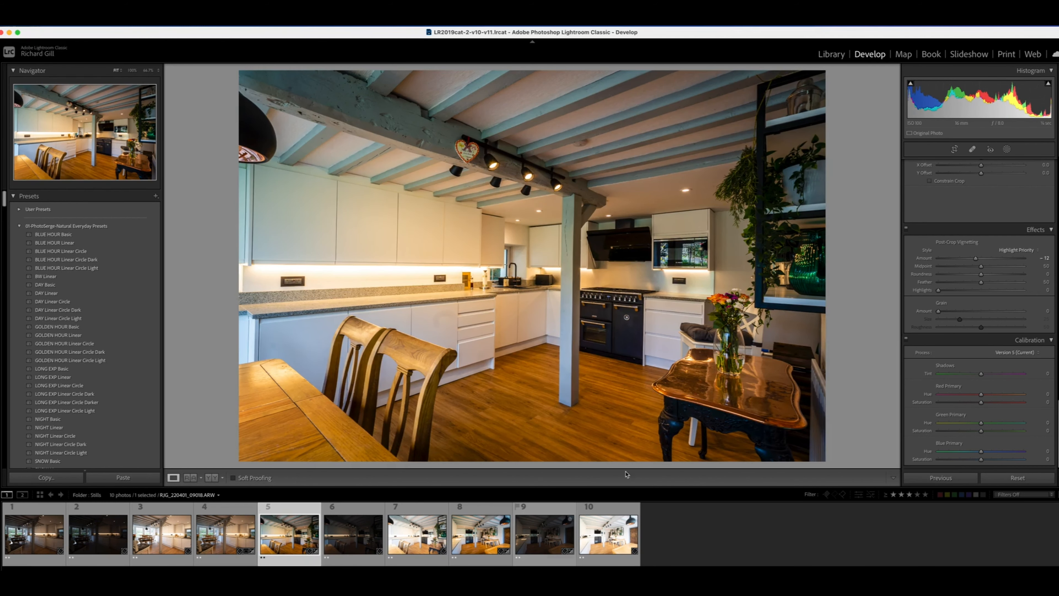
Warm photo 5 by raising its white balance temperature
scroll(1033, 318, up, 10)
scroll(1042, 325, up, 10)
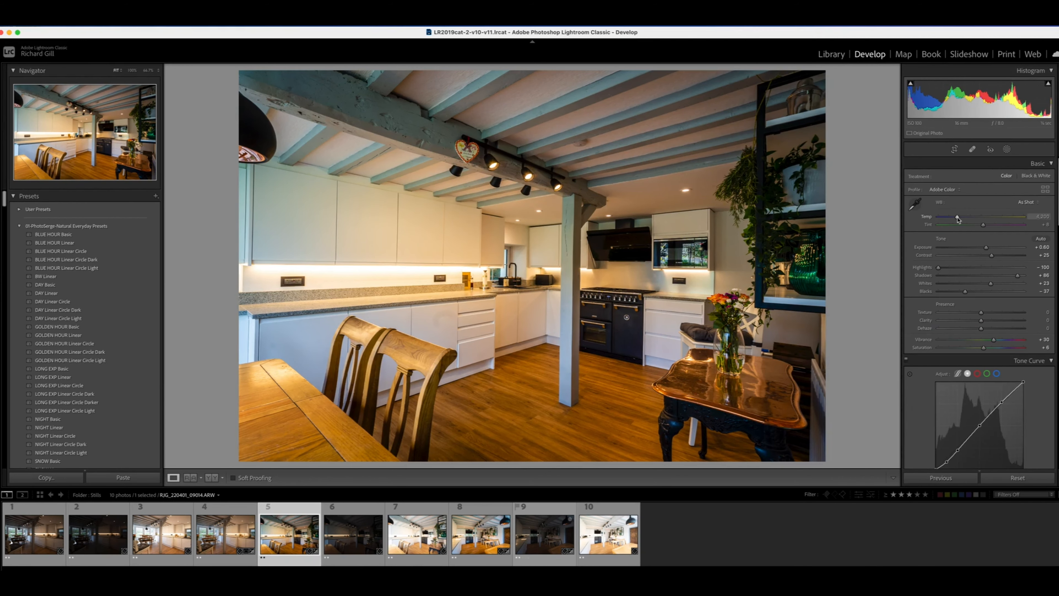
drag(958, 218, 962, 219)
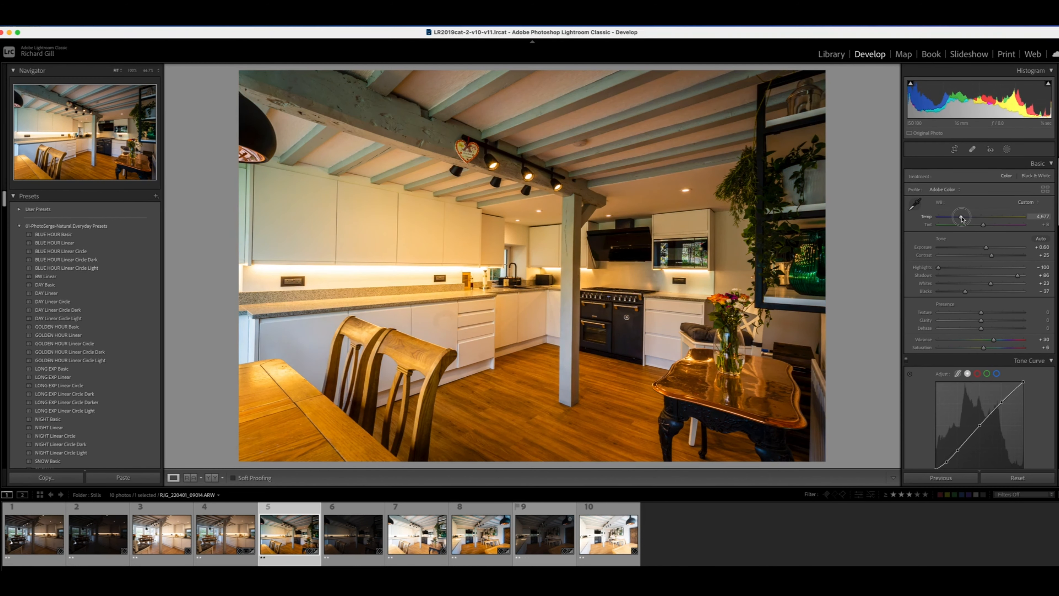